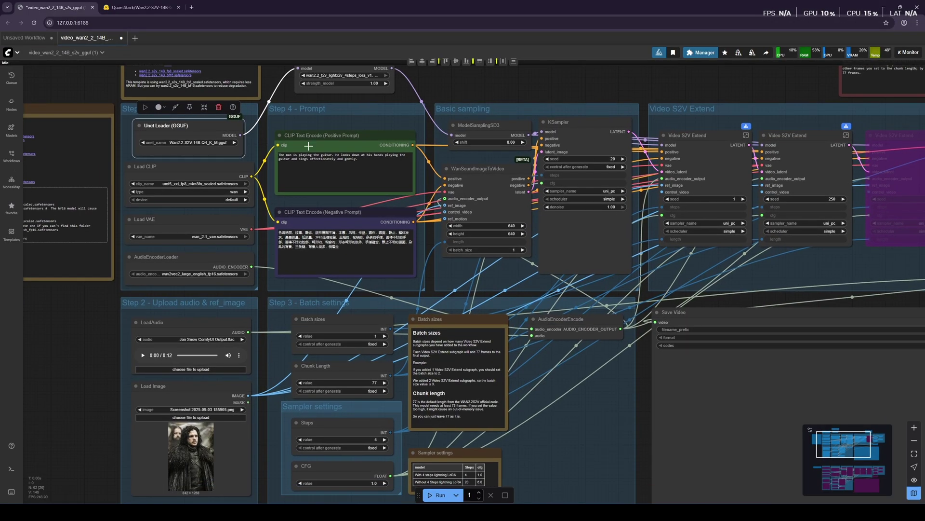
- Find the lightning LoRA loader, bypass it, then re-enable it
scroll(156, 166, "up", 6)
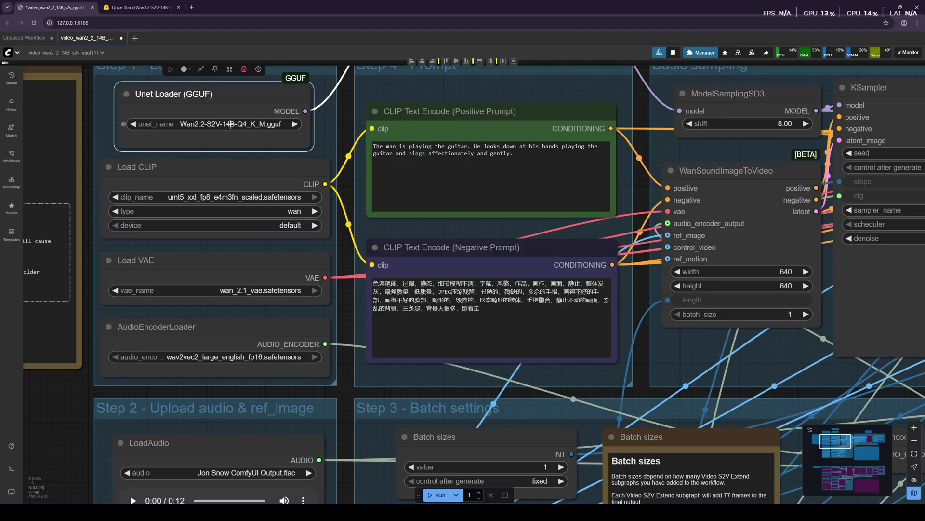
scroll(341, 184, "down", 5)
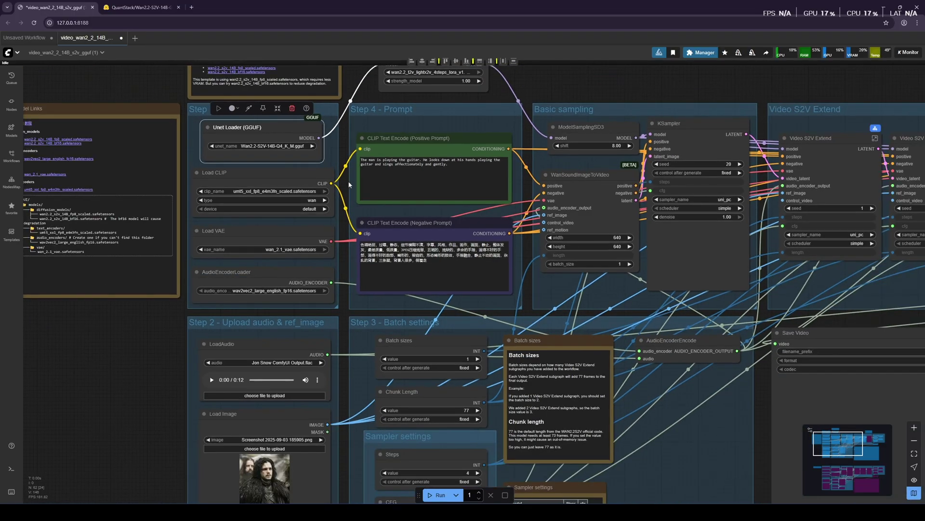
left_click_drag(338, 169, 282, 227)
left_click_drag(278, 180, 273, 208)
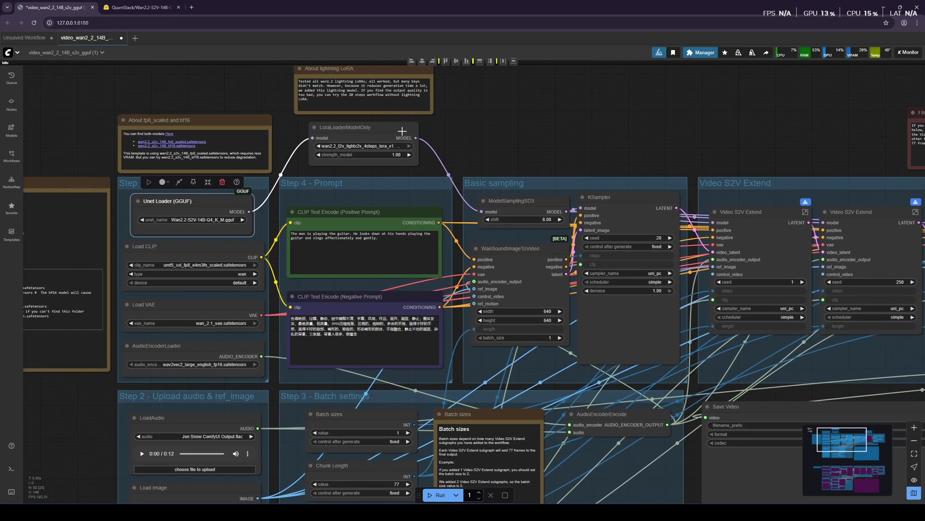
left_click(365, 138)
left_click(350, 109)
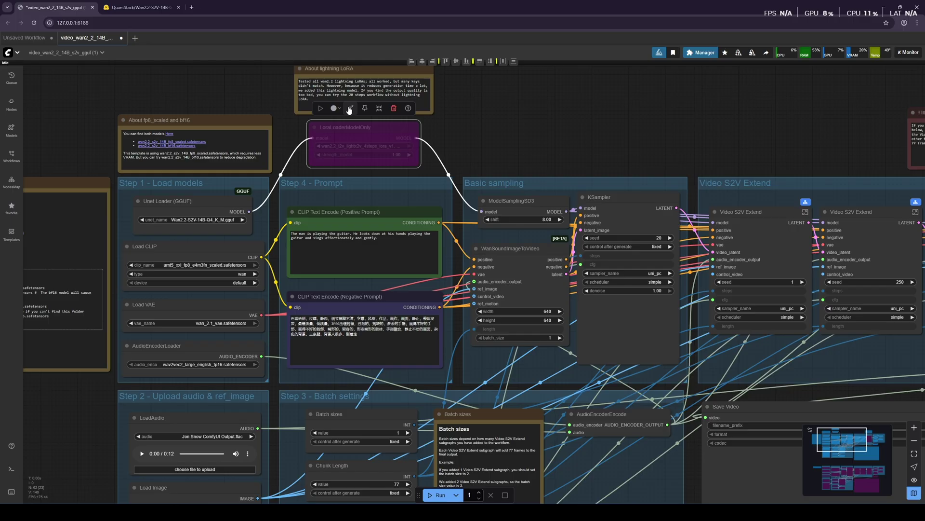
left_click(350, 109)
- Pan over the audio, image and model loader groups and inspect the Unet Loader (GGUF) node
left_click_drag(436, 172, 415, 84)
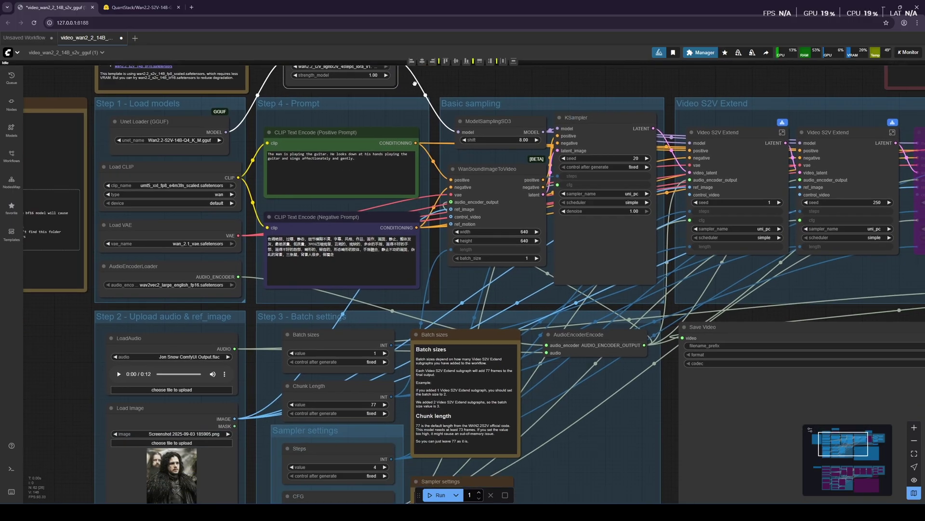
scroll(413, 265, "down", 5)
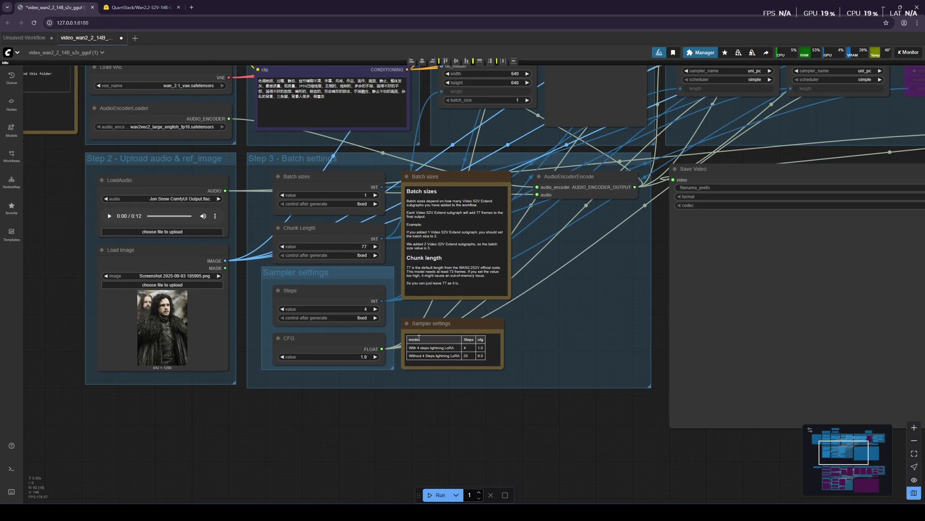
scroll(397, 315, "up", 5)
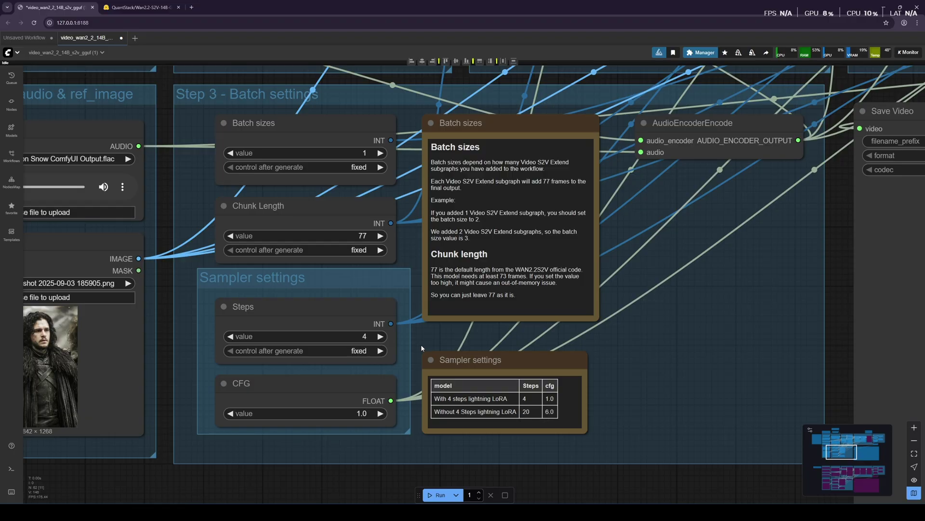
left_click_drag(370, 344, 416, 369)
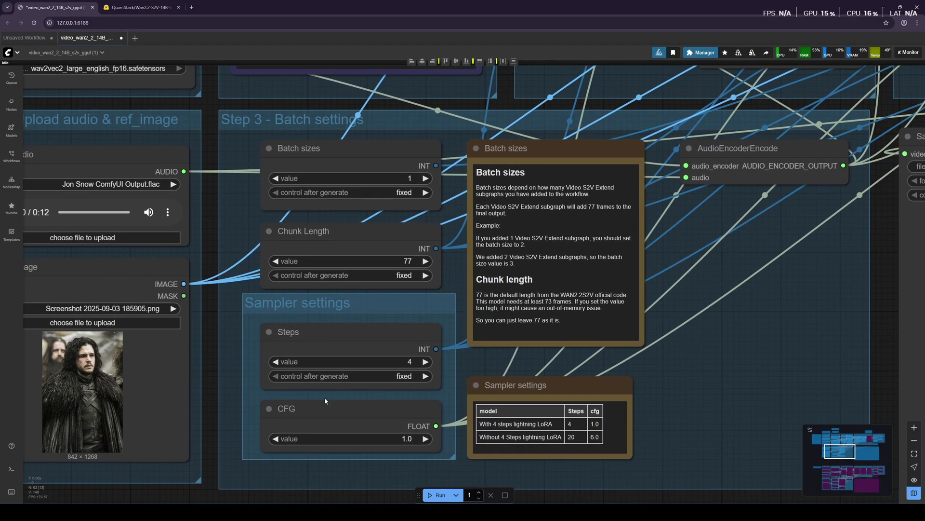
left_click_drag(225, 287, 277, 422)
scroll(296, 298, "down", 3)
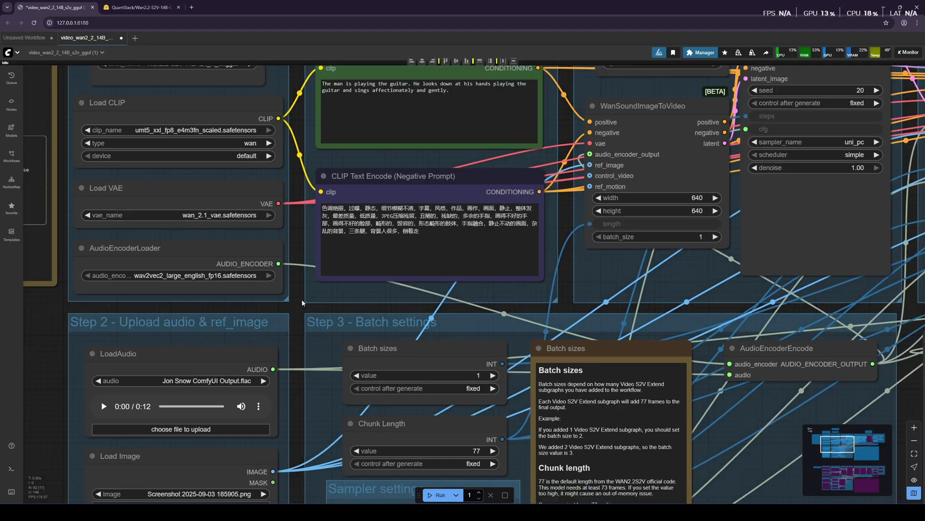
left_click_drag(294, 297, 279, 323)
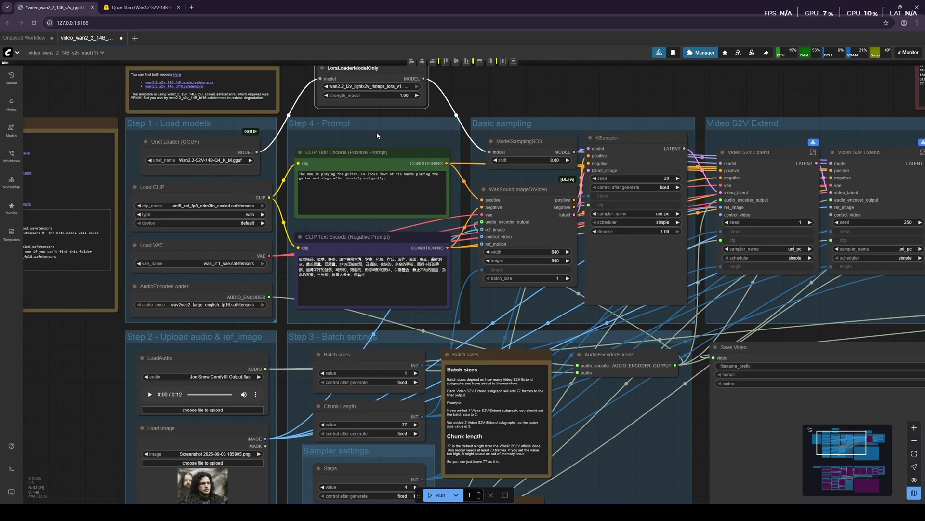
left_click_drag(284, 162, 309, 191)
left_click(181, 180)
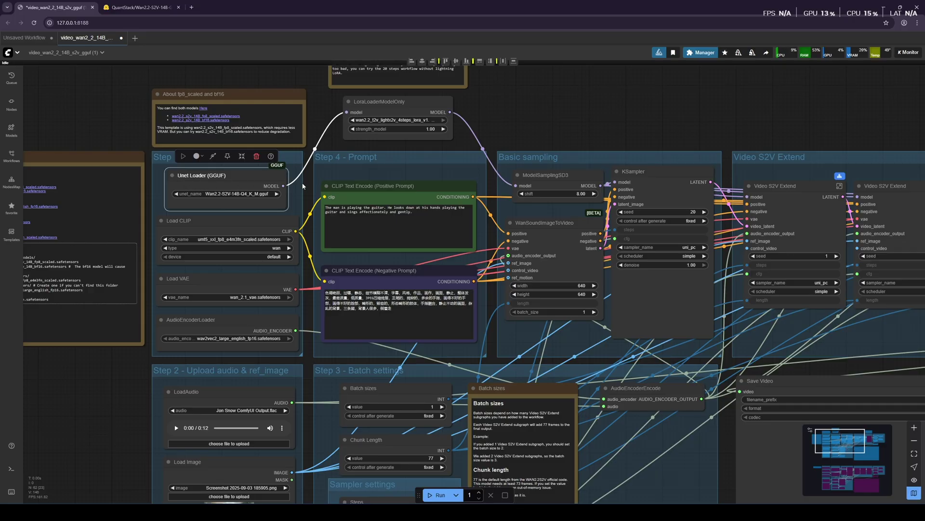
left_click_drag(303, 186, 251, 149)
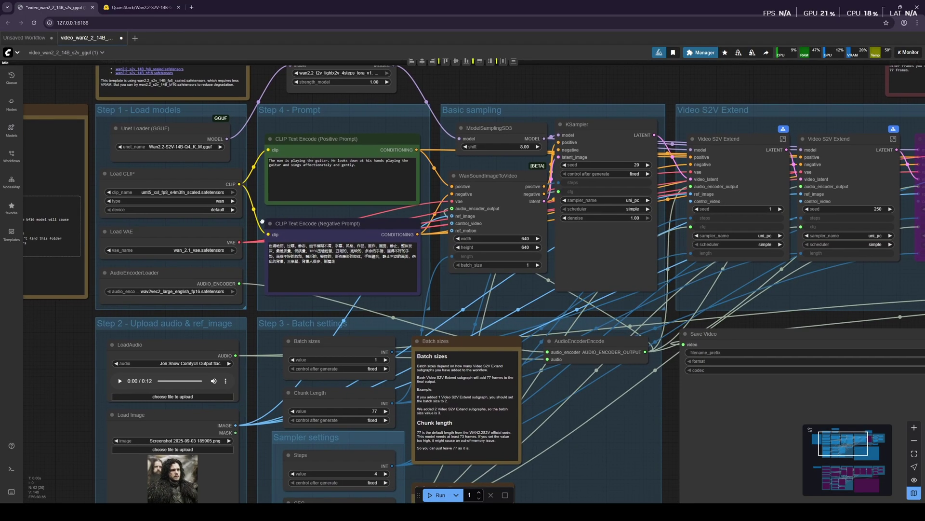
left_click(188, 131)
left_click(468, 105)
- Open the ComfyUI Manager and close it again
left_click(700, 52)
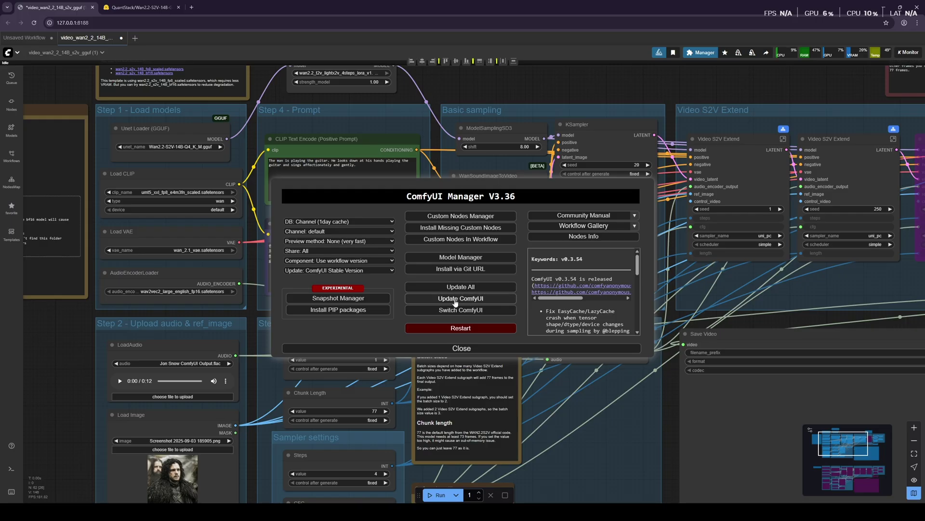
left_click(464, 349)
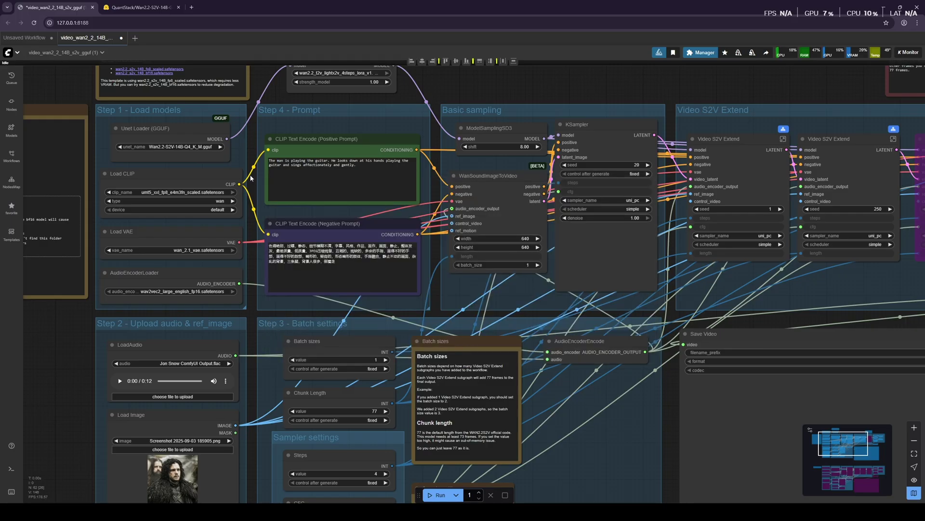
left_click_drag(252, 179, 281, 206)
- Load the Wan2.2-S2V Audio-Driven video template, check its model loader, then return to the GGUF workflow
left_click(14, 53)
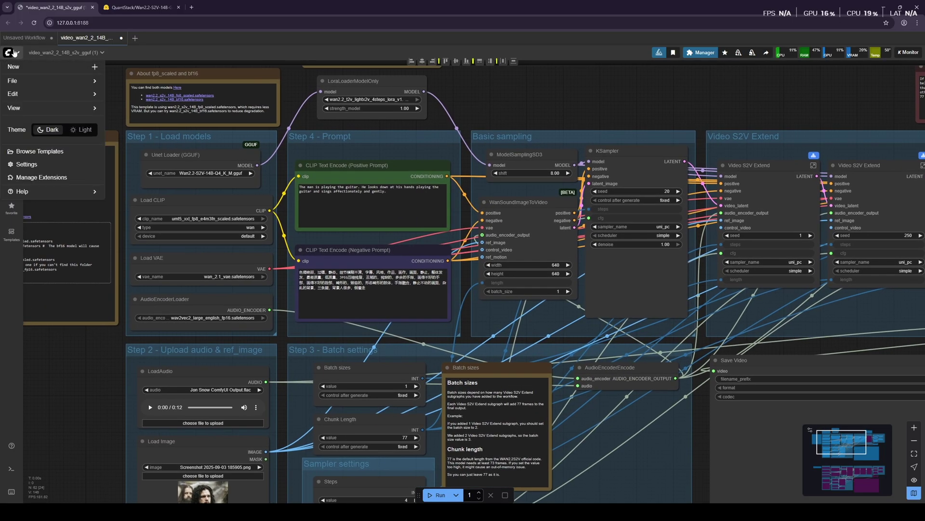
left_click(31, 152)
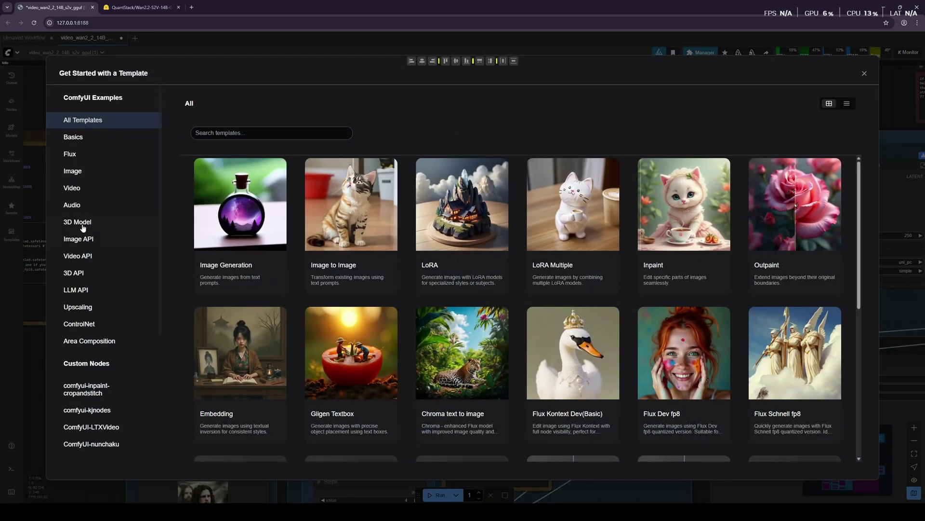
left_click(74, 188)
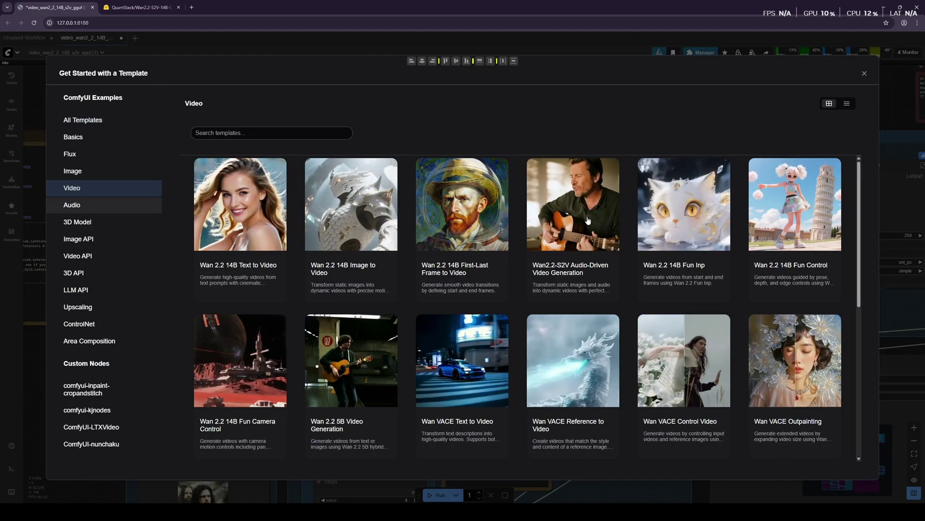
left_click(587, 220)
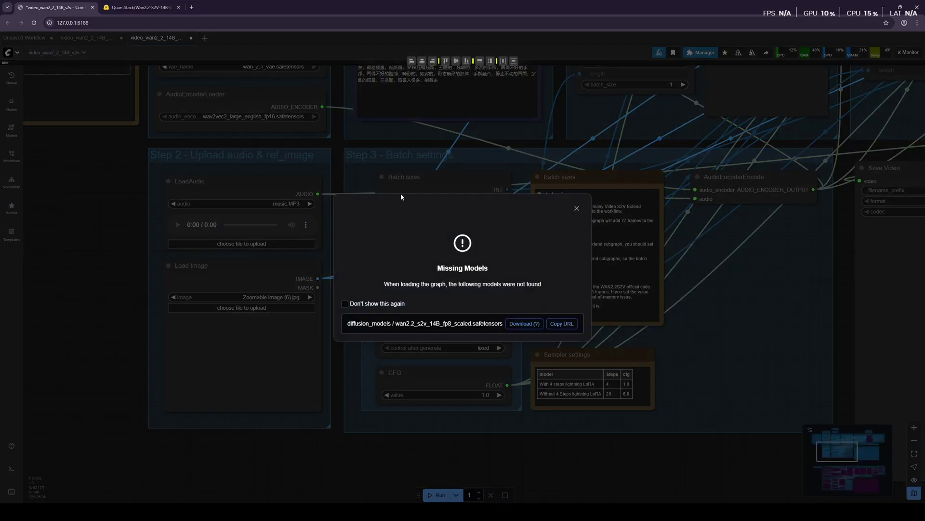
left_click(577, 208)
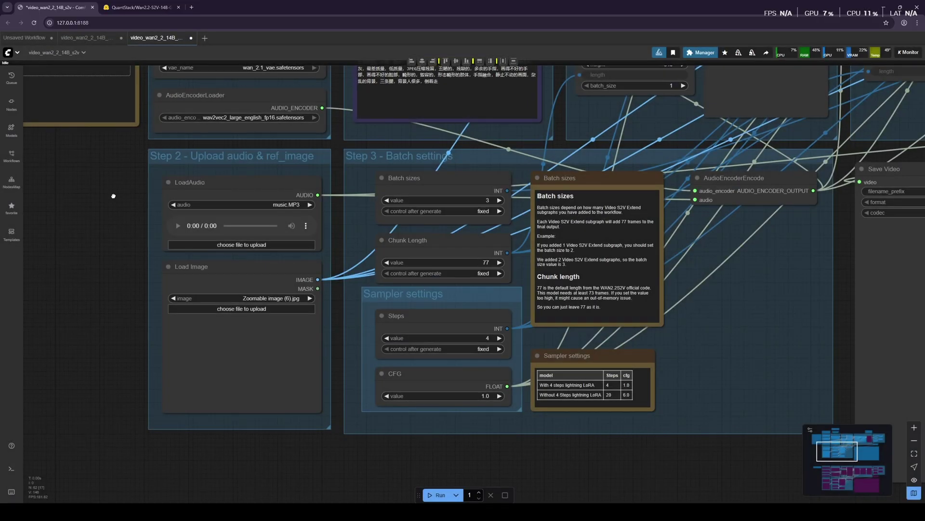
left_click_drag(113, 196, 123, 451)
left_click(237, 177)
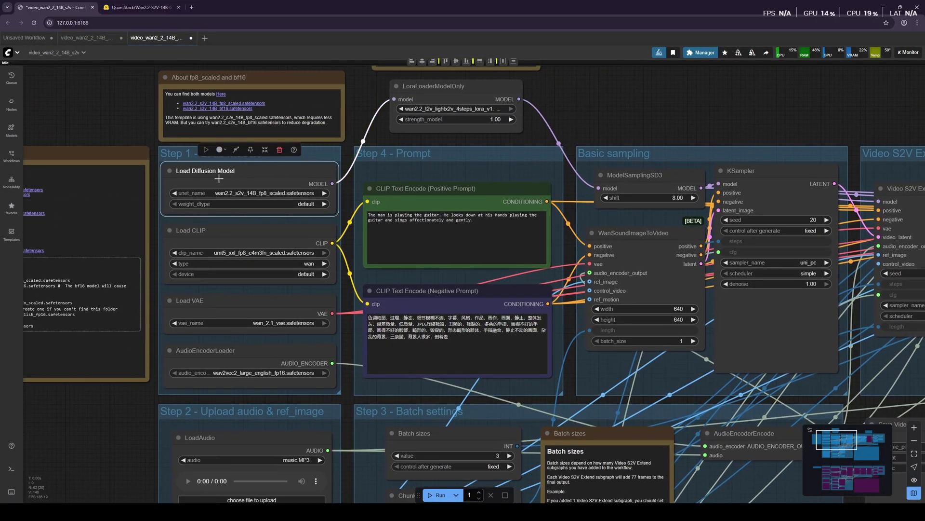
left_click(98, 40)
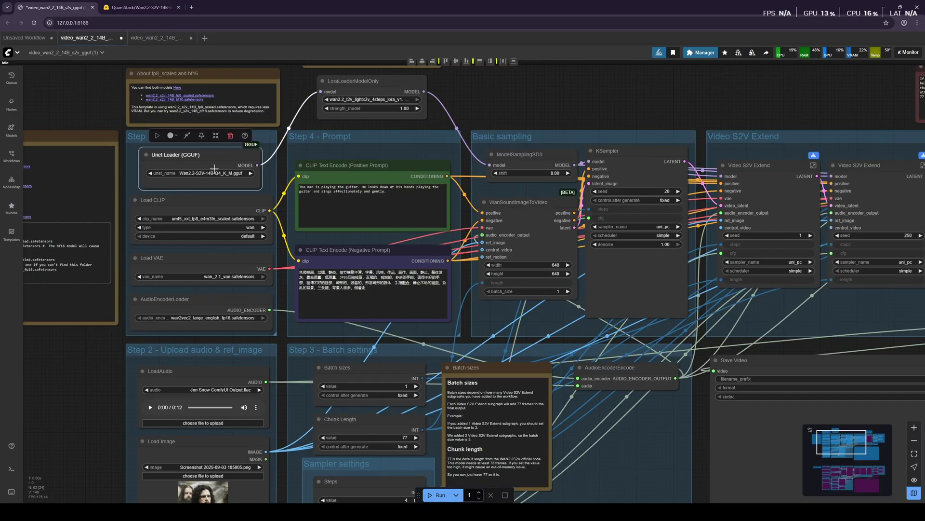
left_click_drag(284, 254, 273, 304)
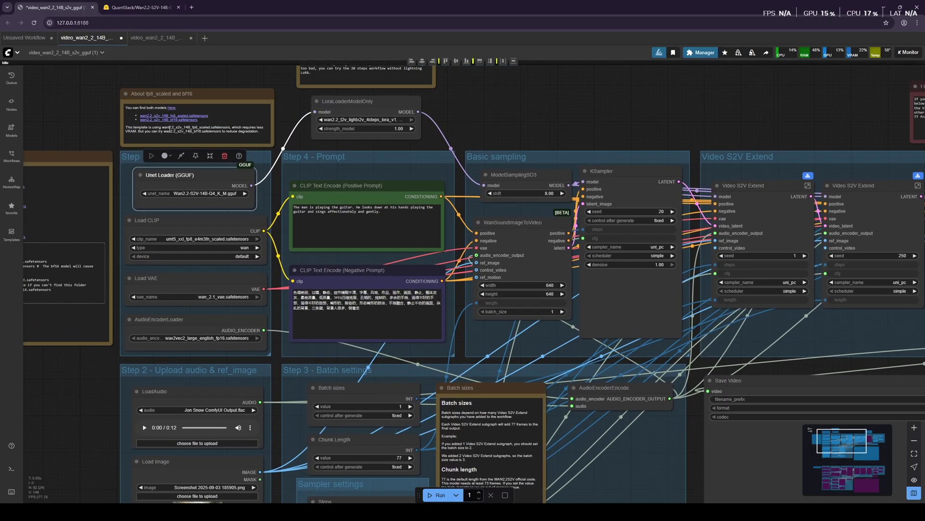
- Download Wan2.2-S2V-14B-Q4_K_M.gguf from the QuantStack GGUF model files page
left_click(143, 6)
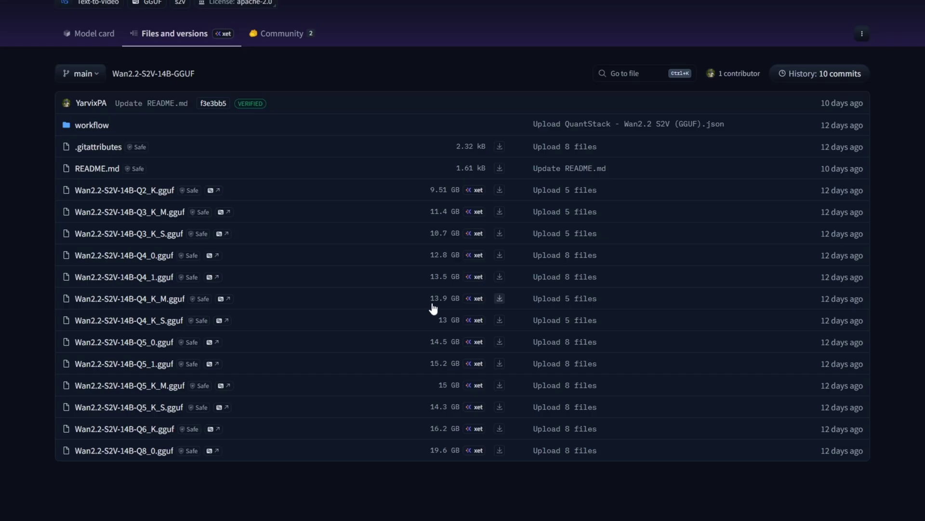
left_click(499, 298)
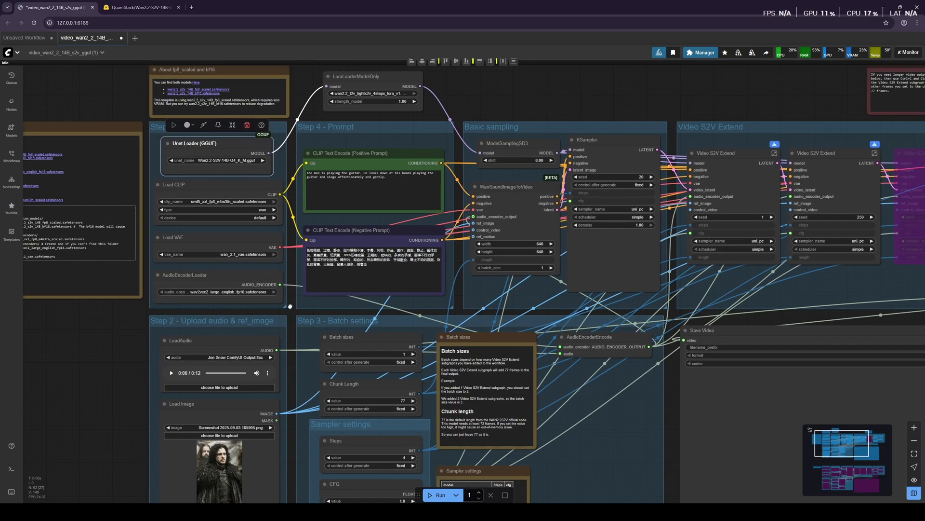
- Zoom and pan over the Wan S2V Step 2 and Step 3 input groups
scroll(290, 306, "down", 1)
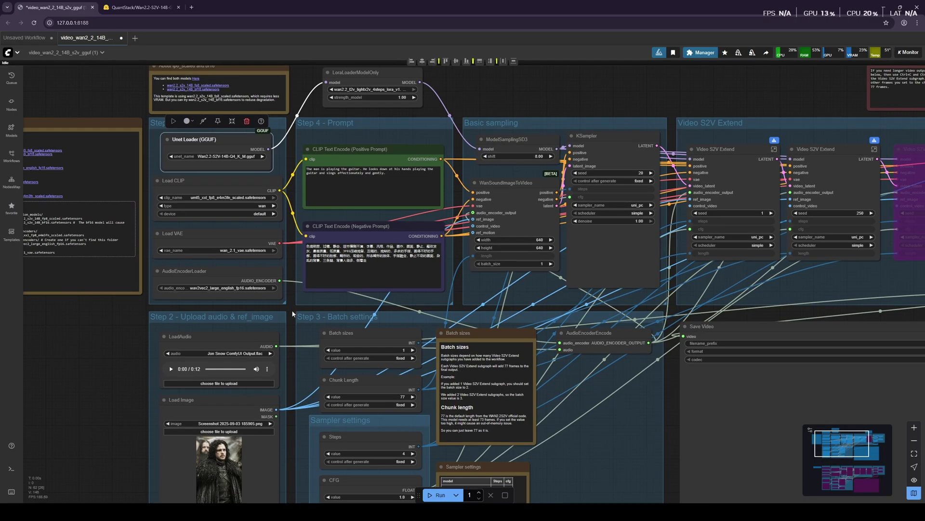
scroll(290, 312, "up", 3)
scroll(313, 289, "down", 5)
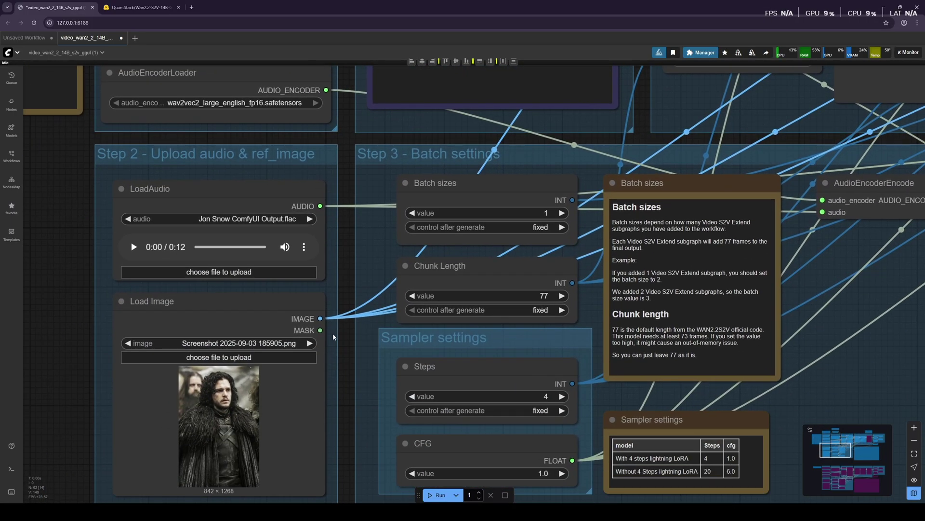
scroll(371, 268, "down", 2)
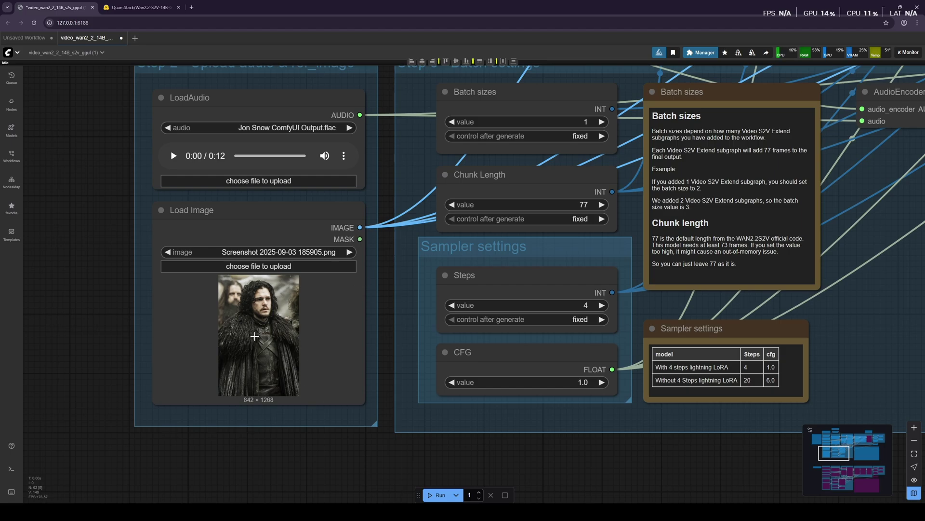
scroll(254, 336, "up", 7)
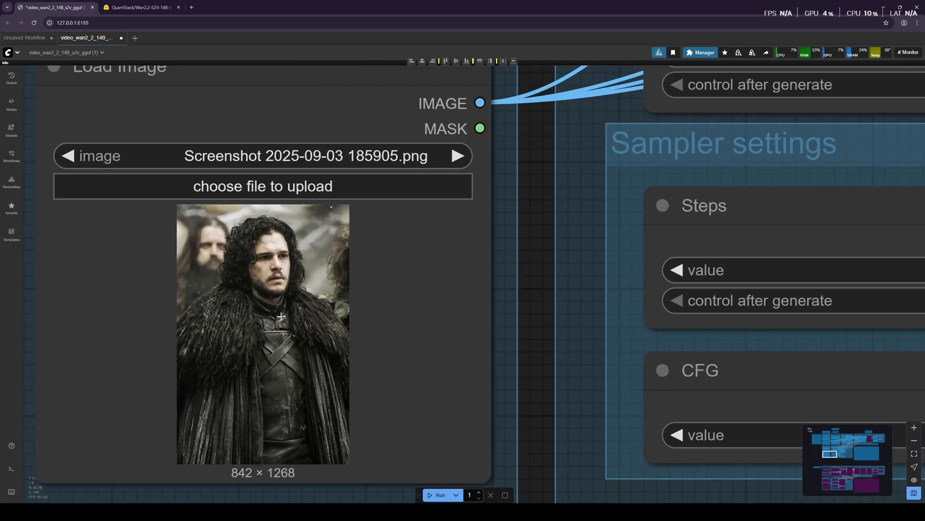
scroll(271, 327, "down", 5)
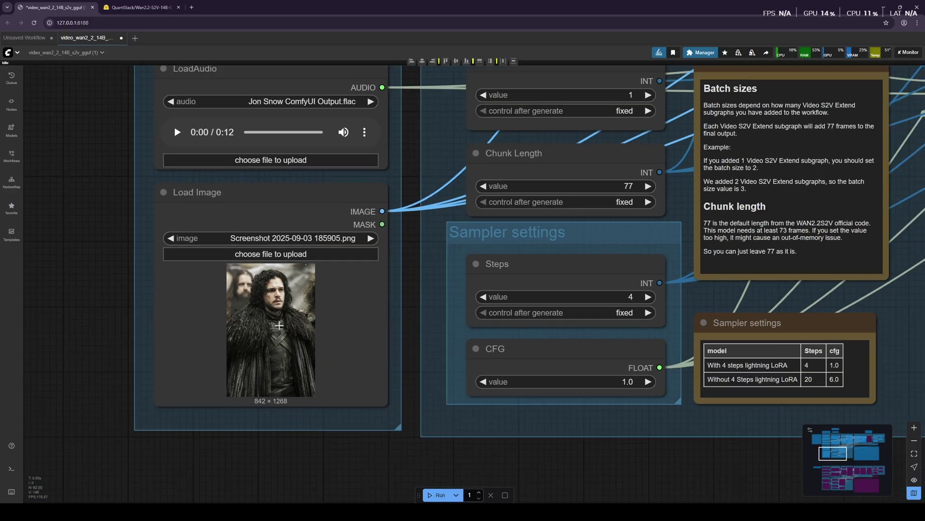
left_click_drag(407, 202, 397, 294)
scroll(397, 295, "up", 1)
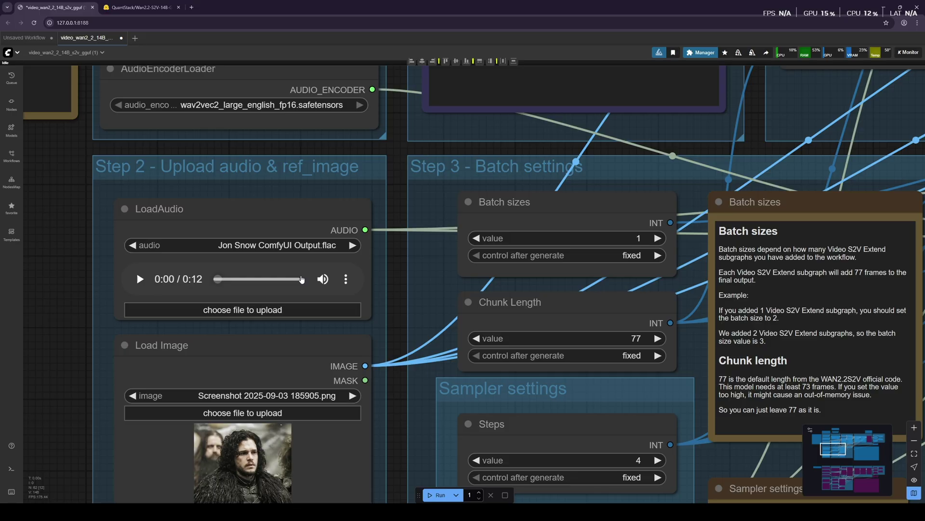
scroll(397, 259, "down", 2)
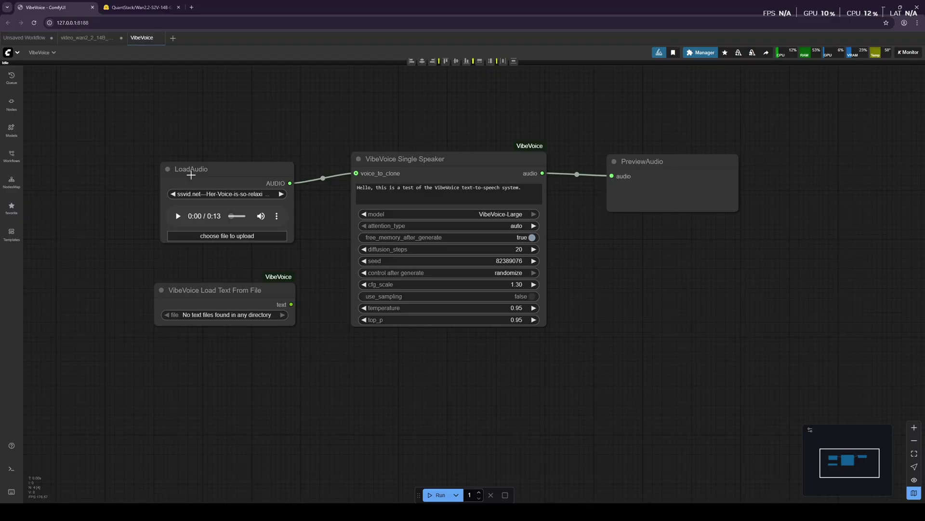
- Load job-snow_2NRforQz.mp3 as the voice sample and select the text to be spoken
left_click_drag(209, 179, 204, 178)
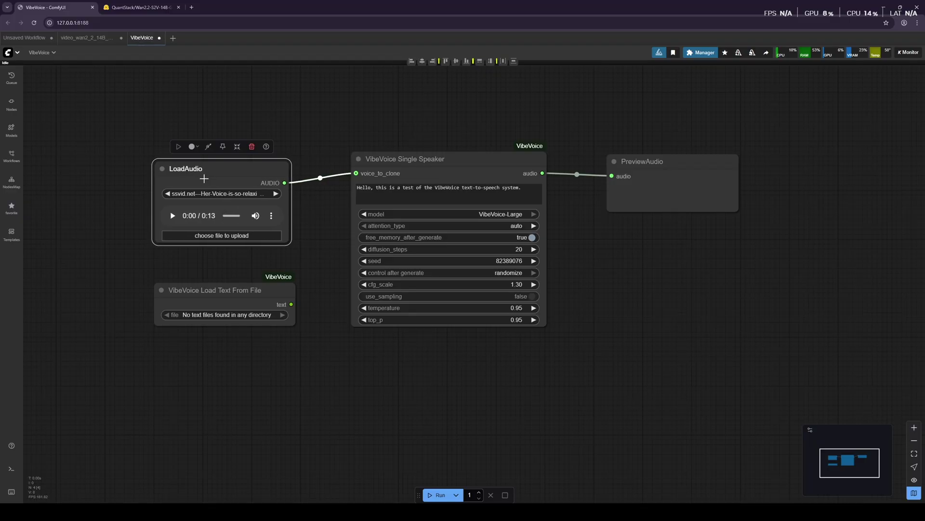
left_click(248, 197)
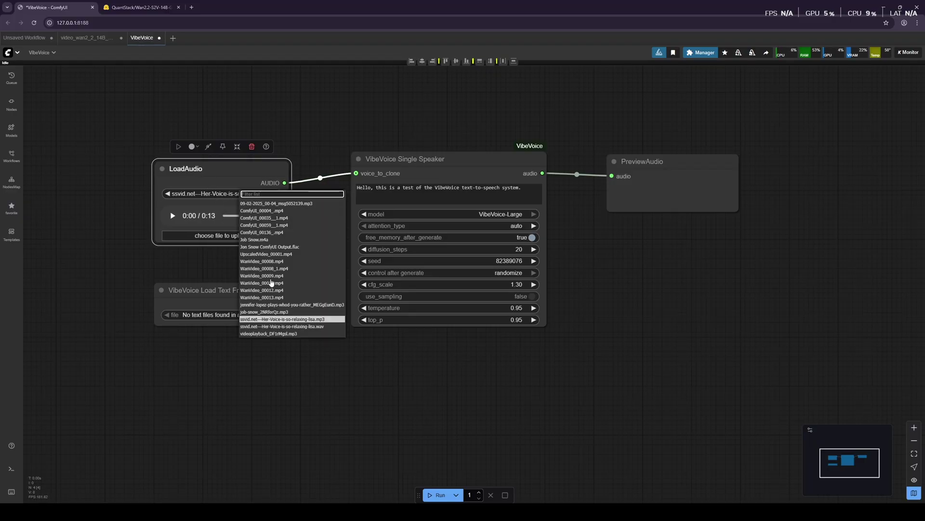
left_click(274, 312)
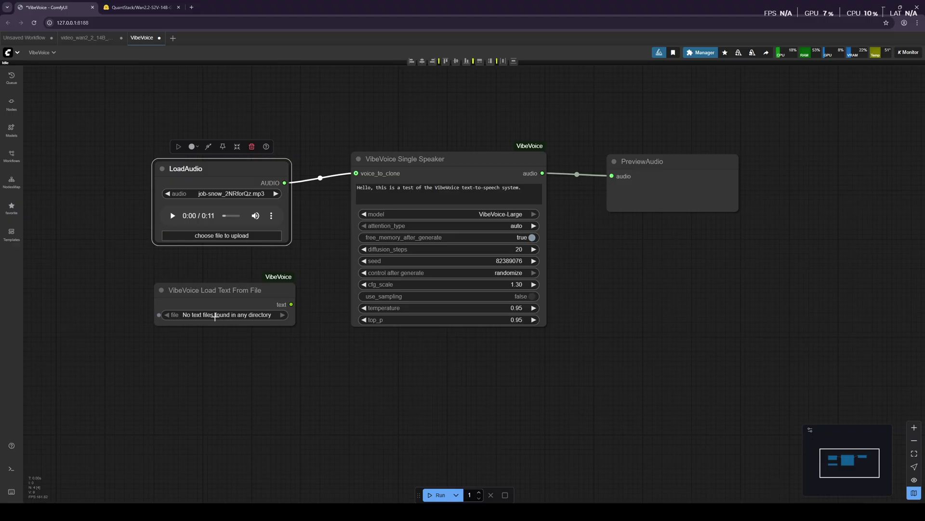
left_click(411, 187)
key("ctrl+a")
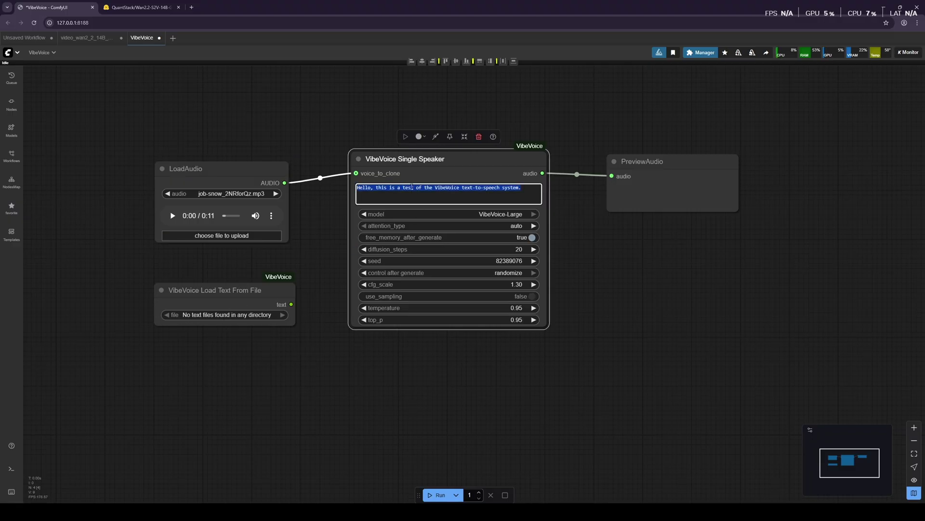
left_click(529, 195)
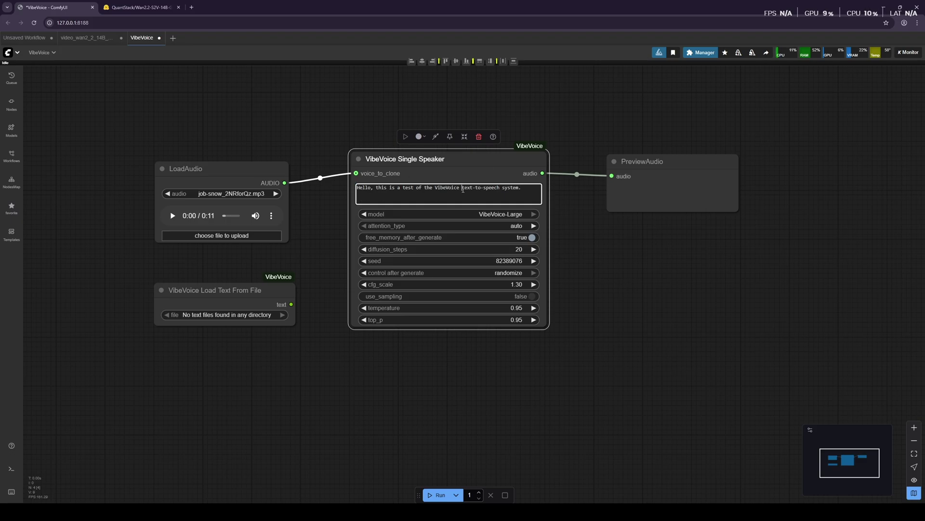
key("ctrl+a")
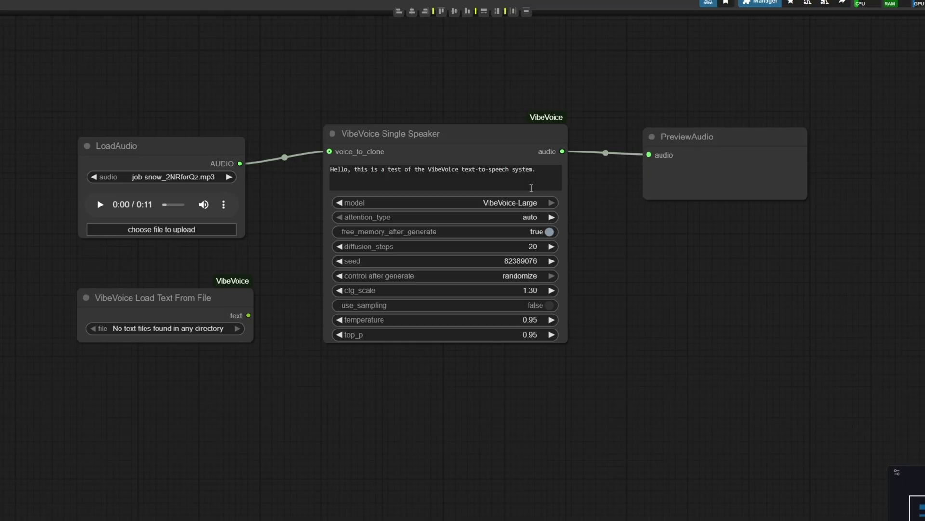
- Set the VibeVoice model to VibeVoice-1.5B and select the whole prompt text
left_click(526, 213)
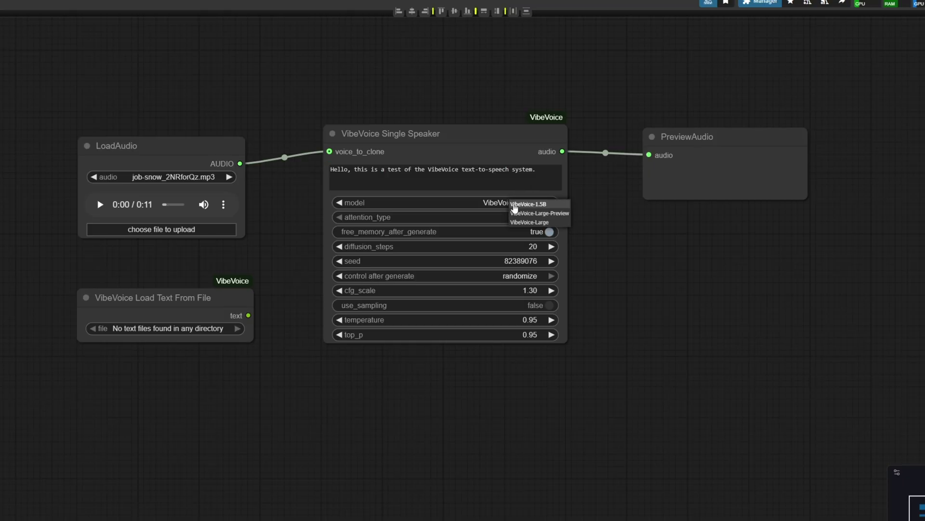
left_click(526, 214)
left_click(540, 203)
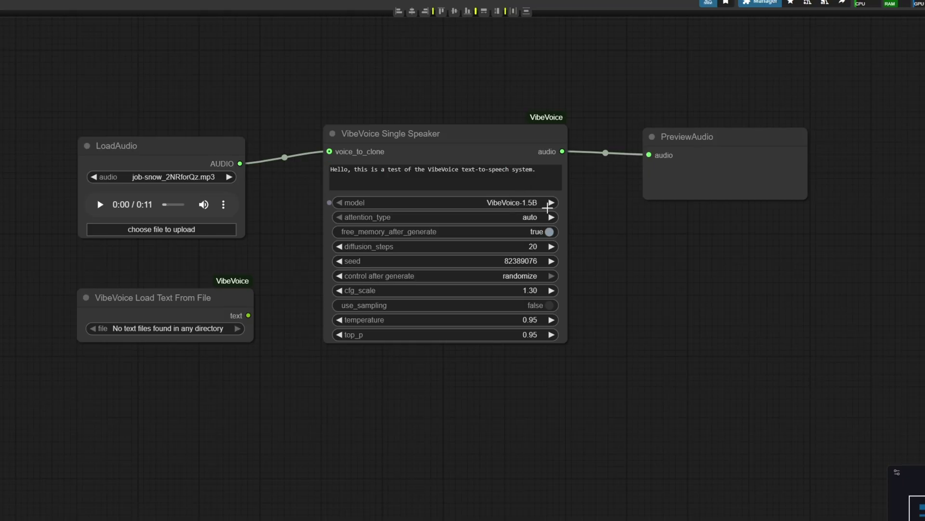
left_click(547, 207)
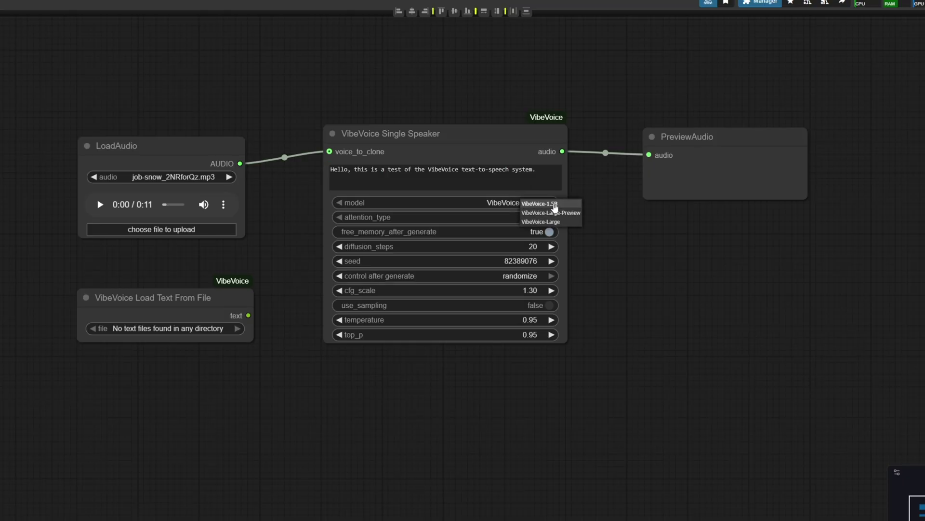
left_click(554, 204)
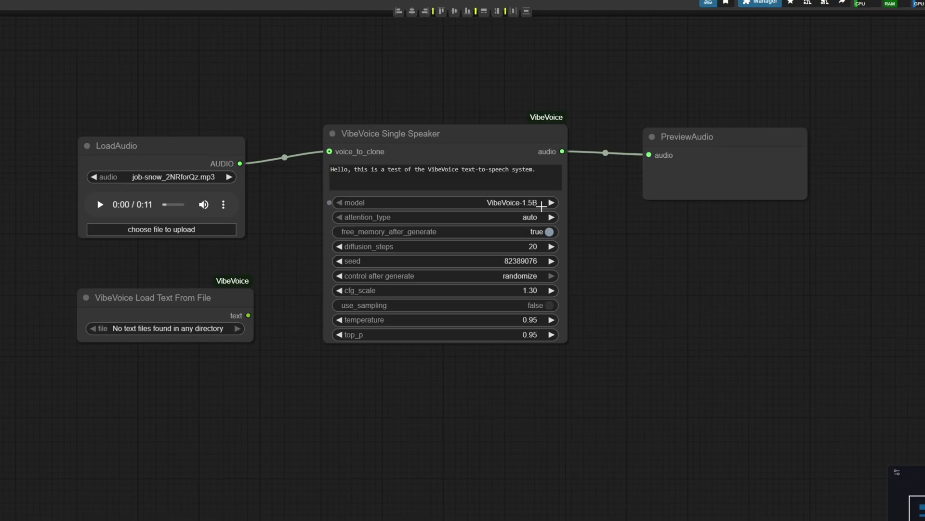
left_click_drag(596, 205, 638, 211)
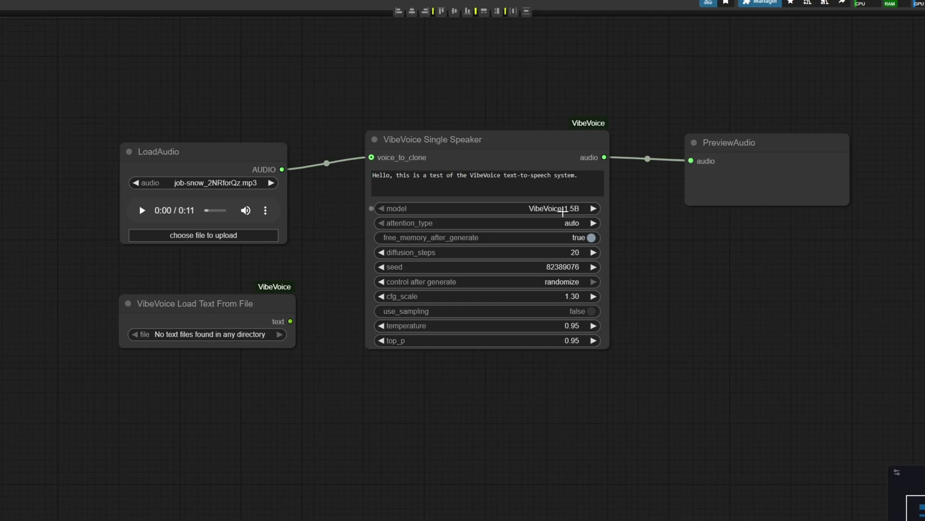
triple_click(484, 174)
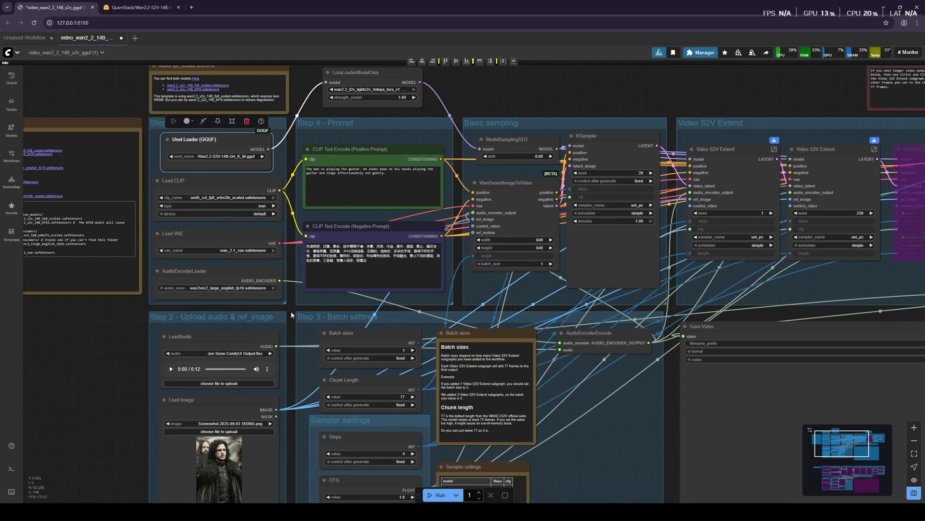
- Play the generated 12-second ComfyUI_00130_.mp4 talking-portrait video in VLC
scroll(292, 315, "up", 2)
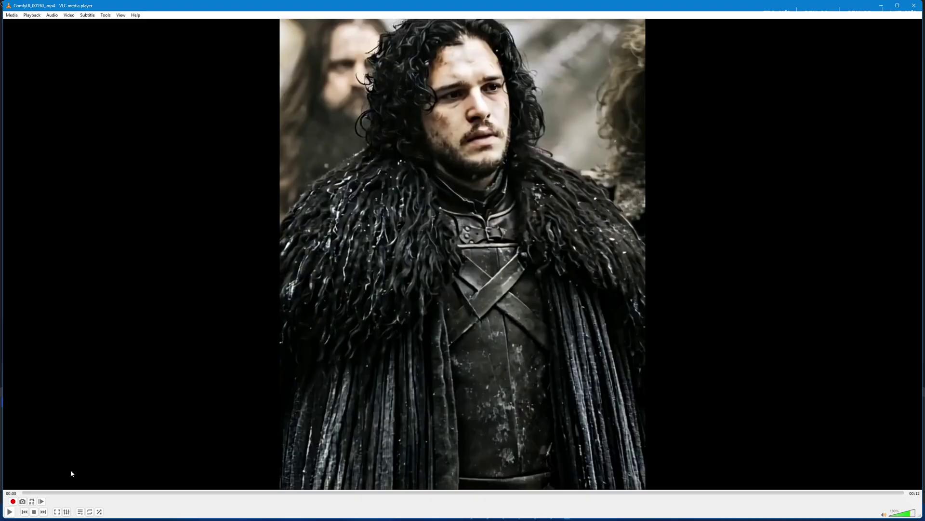
left_click(8, 511)
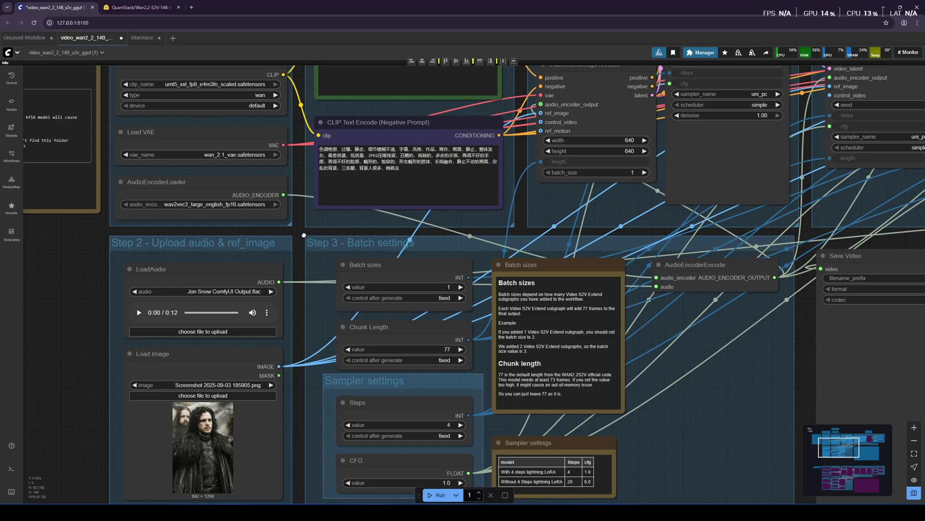
- Set the sampler to 20 steps and CFG 2.5, and bypass the lightning LoRA loader
scroll(368, 211, "up", 3)
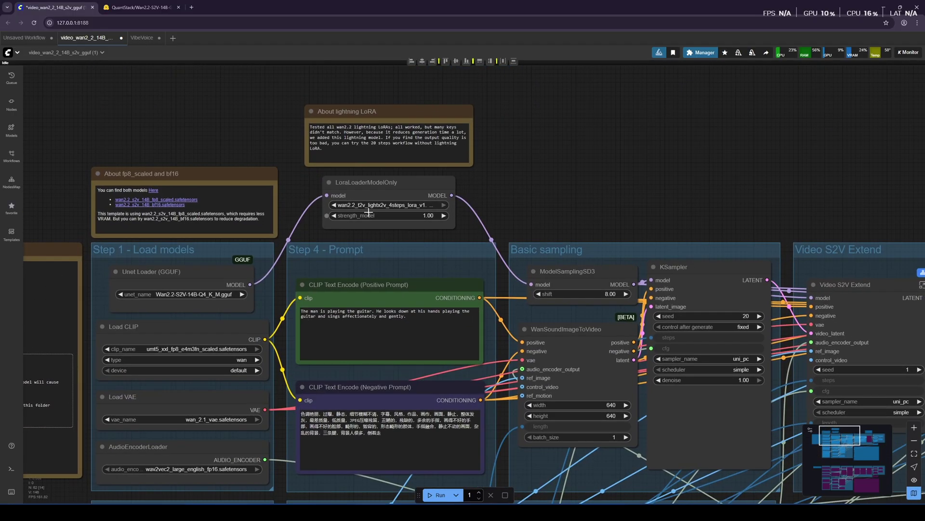
left_click(402, 184)
scroll(354, 231, "down", 10)
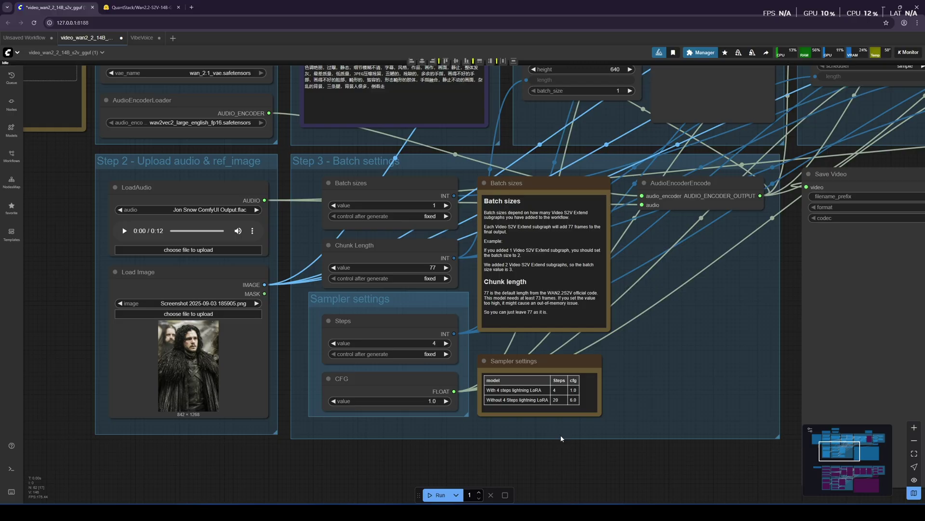
scroll(561, 438, "left", 2)
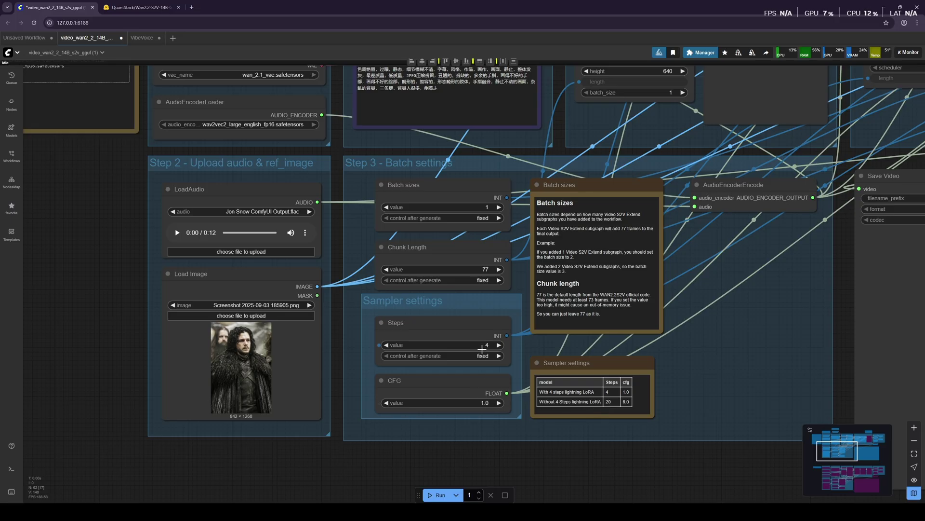
left_click(482, 343)
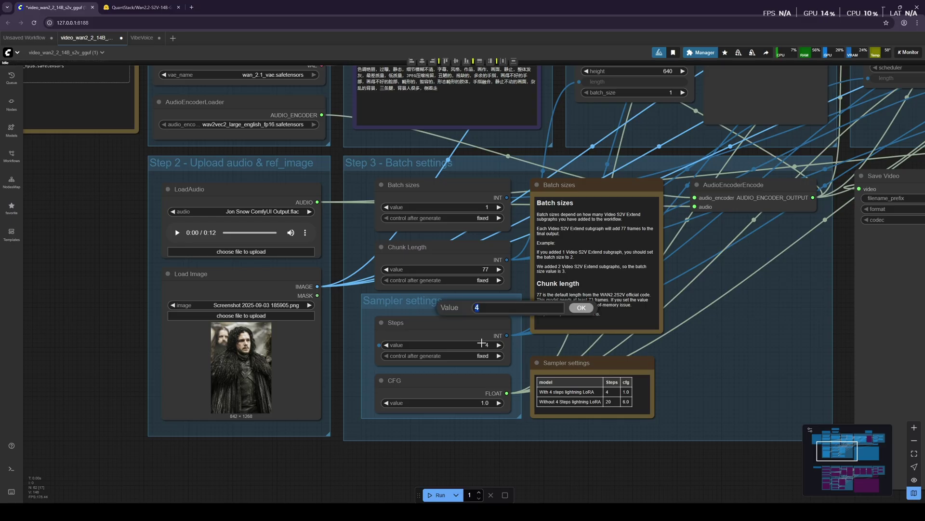
key("Escape")
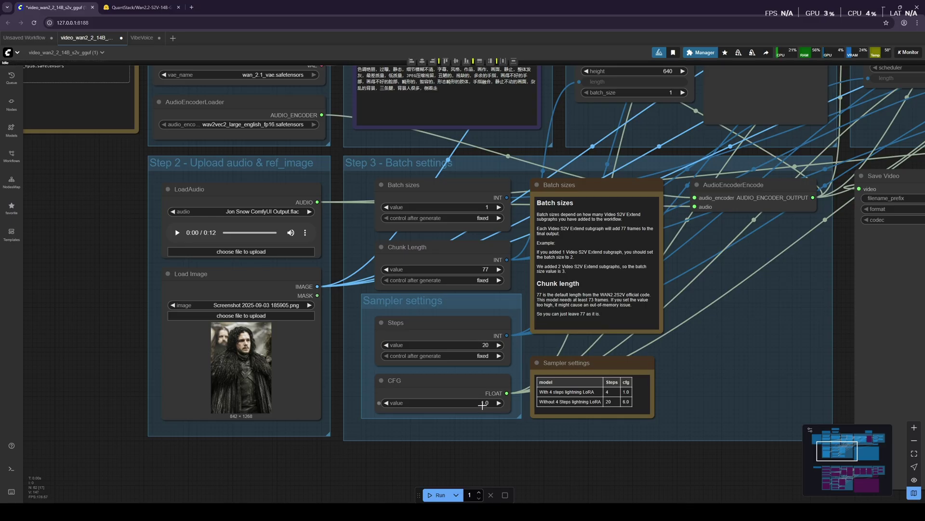
left_click(482, 404)
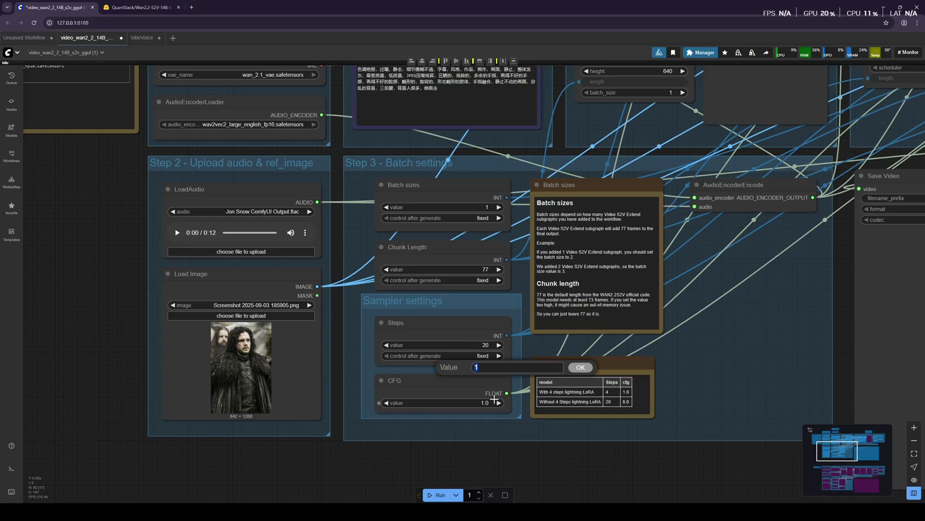
type("2.5")
key("Return")
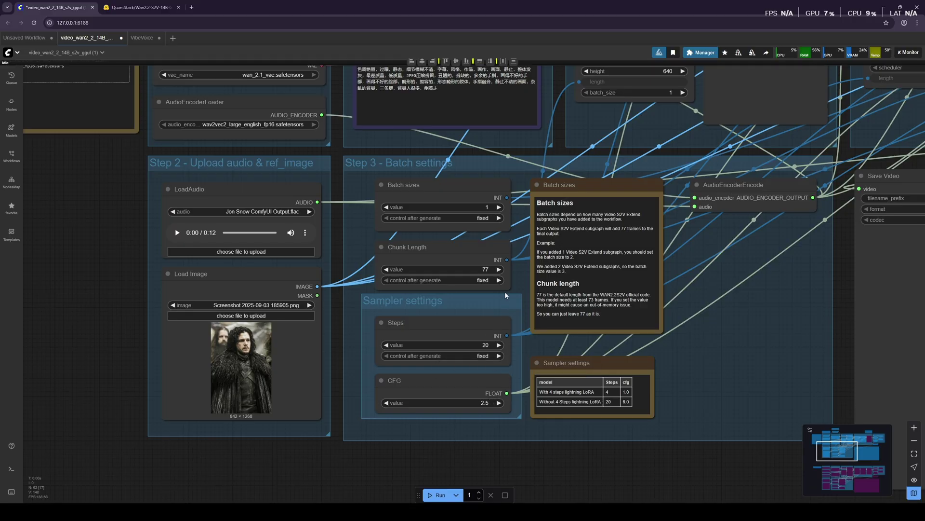
scroll(506, 295, "up", 10)
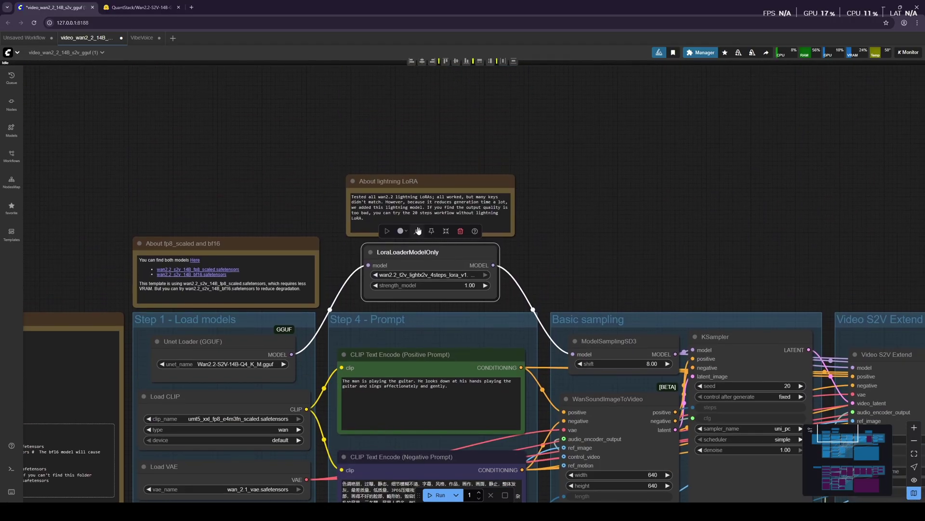
key("ctrl+b")
- Watch ComfyUI_00134_.mp4 in VLC up to its 12-second mark
scroll(419, 294, "down", 4)
scroll(415, 136, "down", 6)
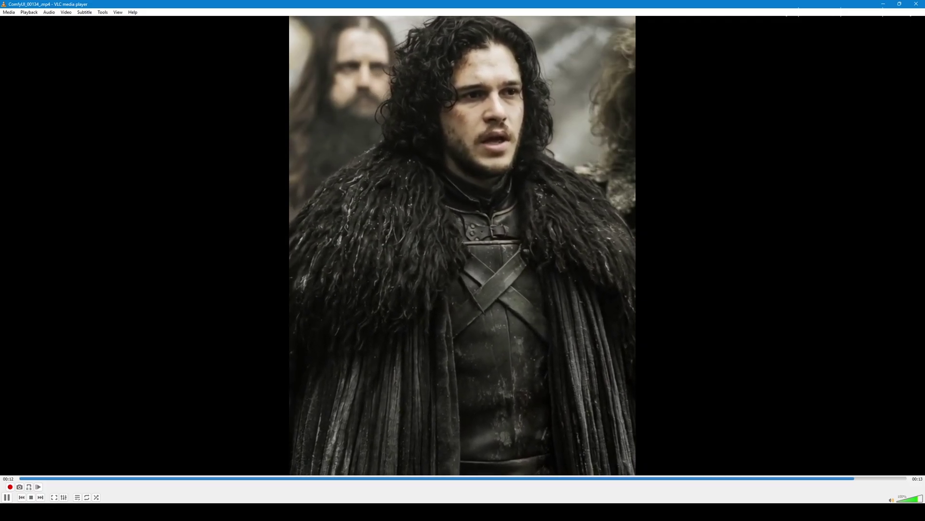
scroll(298, 400, "up", 12)
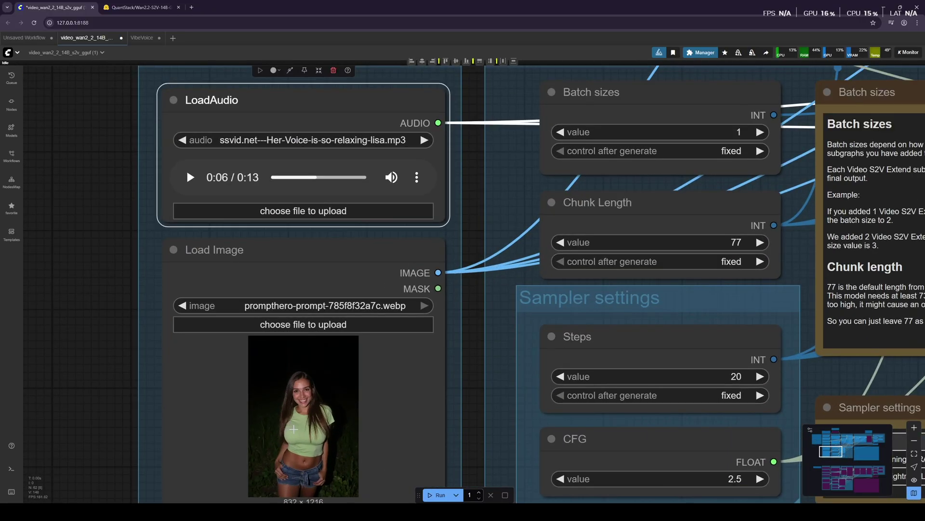
scroll(499, 357, "down", 1)
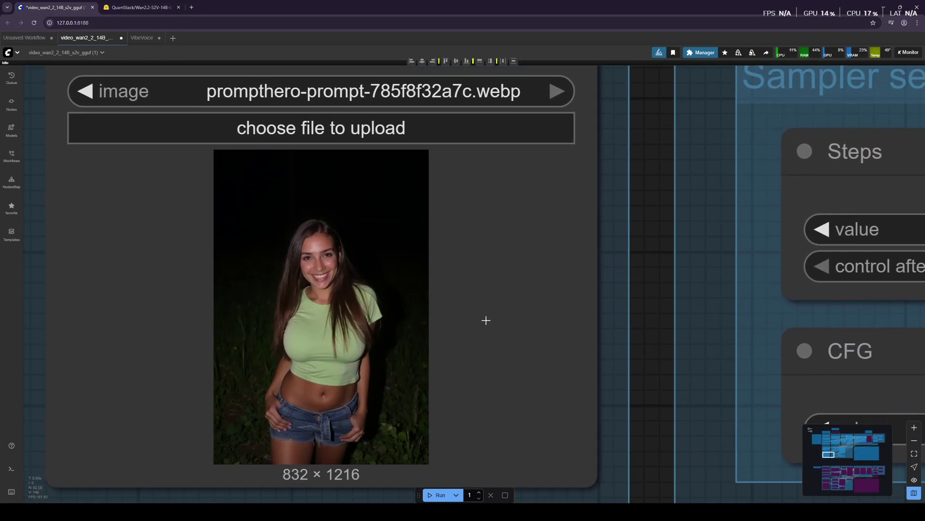
scroll(486, 320, "down", 8)
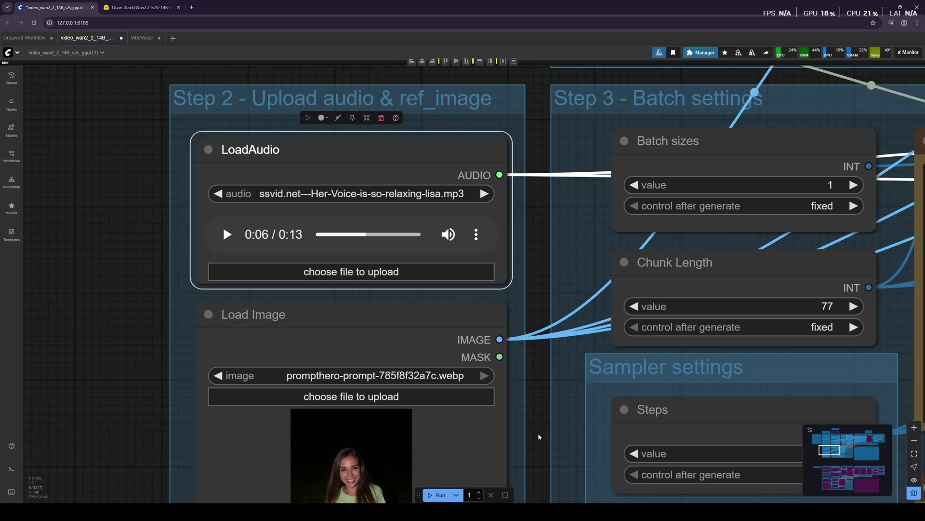
scroll(539, 436, "right", 3)
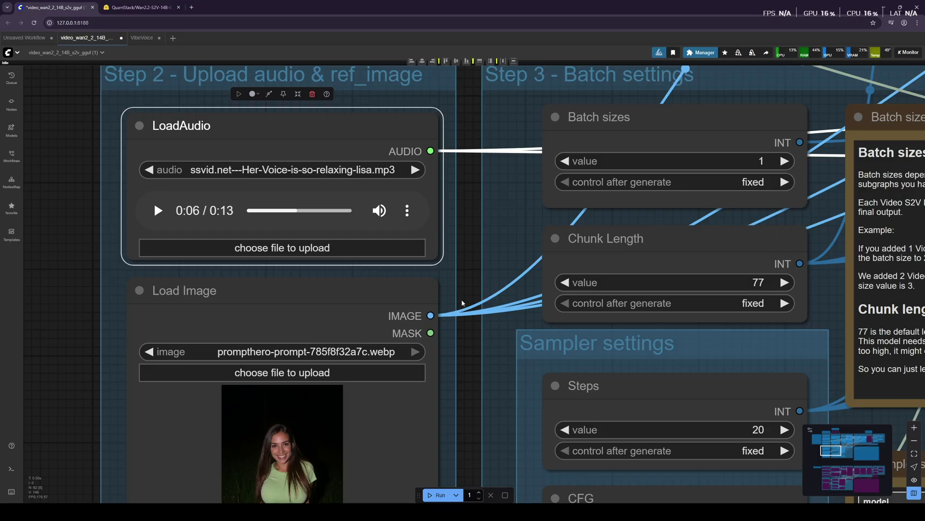
scroll(461, 303, "down", 1)
scroll(434, 299, "right", 1)
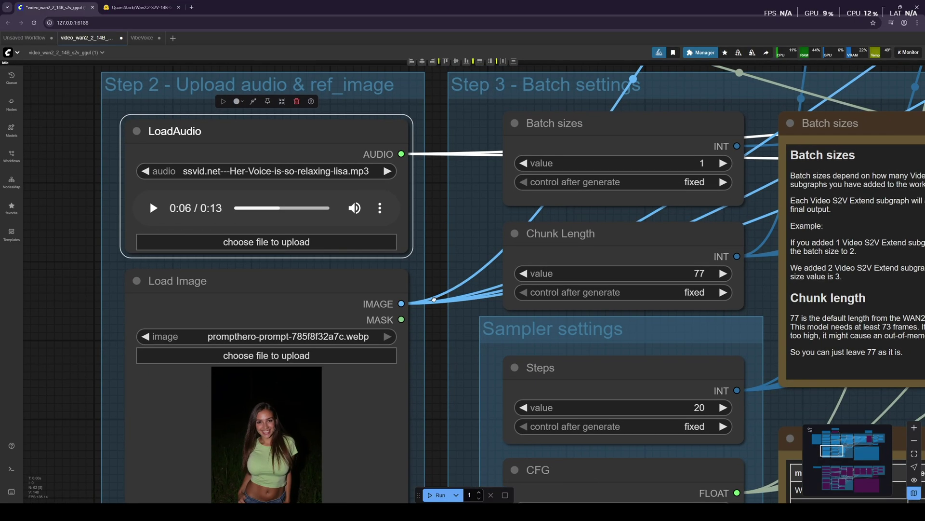
scroll(433, 299, "left", 1)
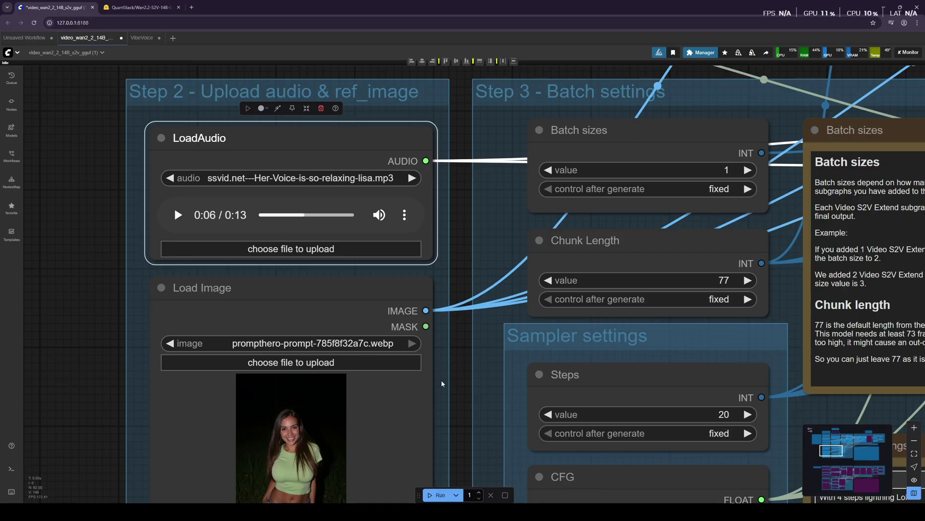
scroll(442, 383, "down", 5)
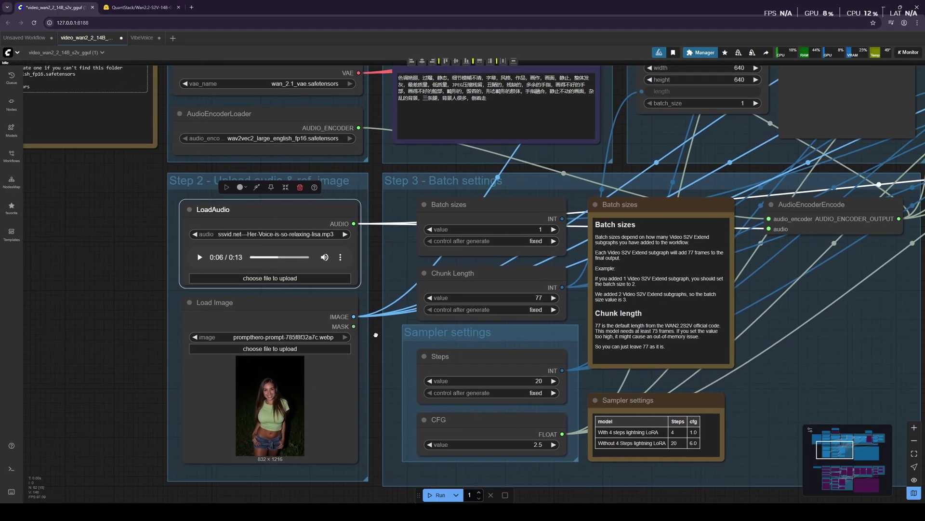
left_click_drag(376, 335, 340, 339)
scroll(314, 353, "down", 4)
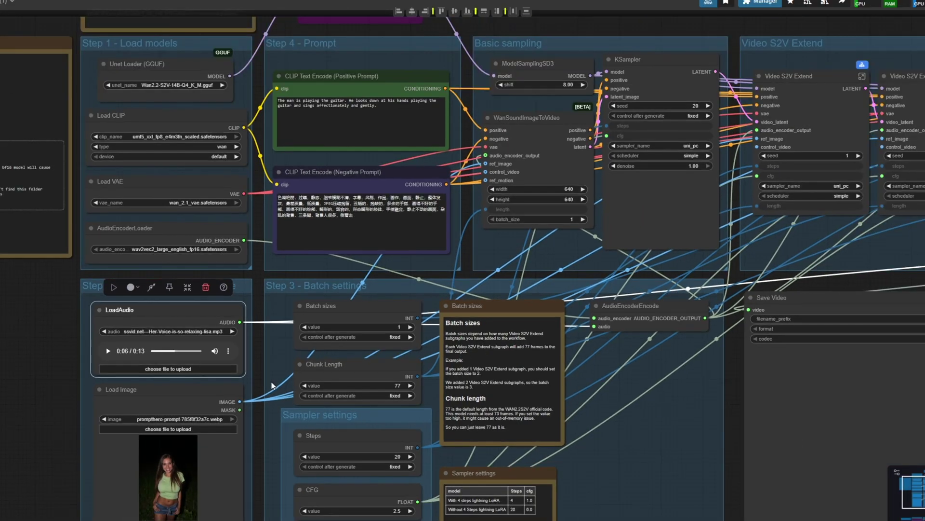
scroll(273, 383, "down", 2)
left_click_drag(559, 347, 433, 354)
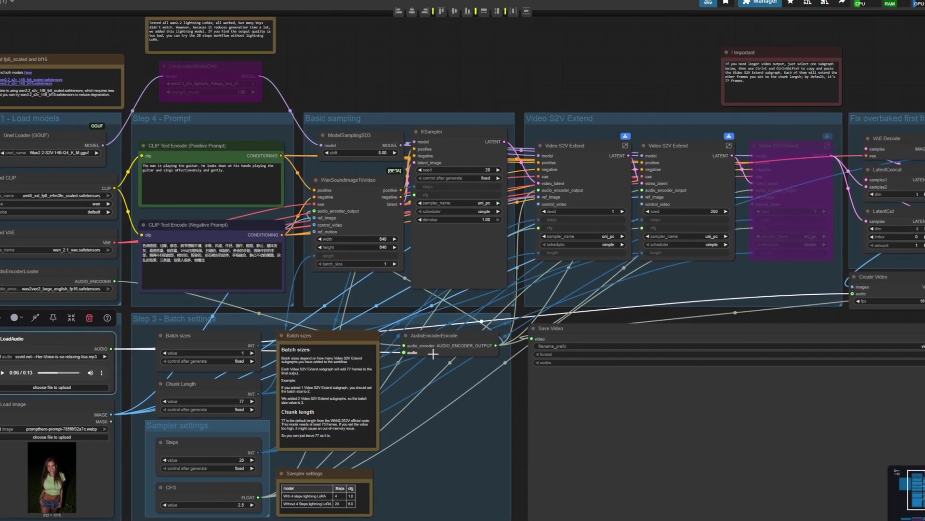
left_click_drag(511, 311, 439, 340)
left_click(395, 161)
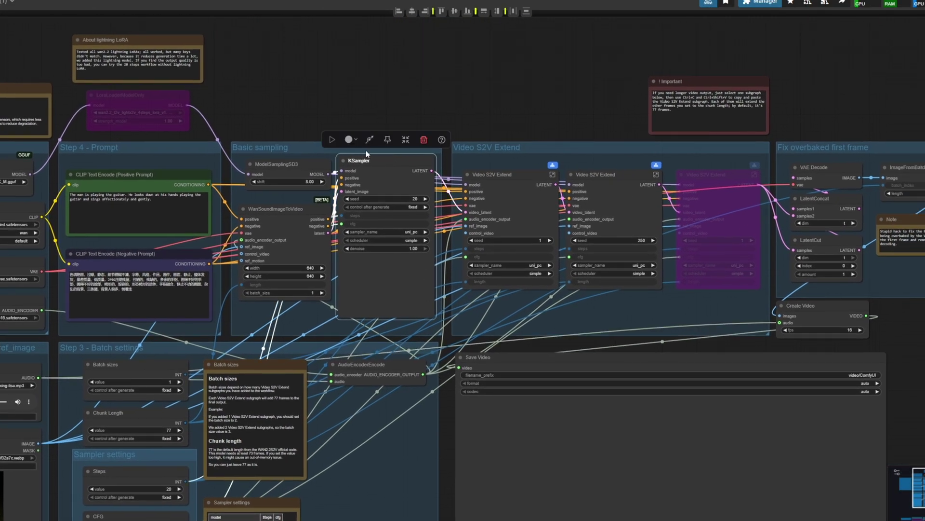
scroll(408, 192, "up", 3)
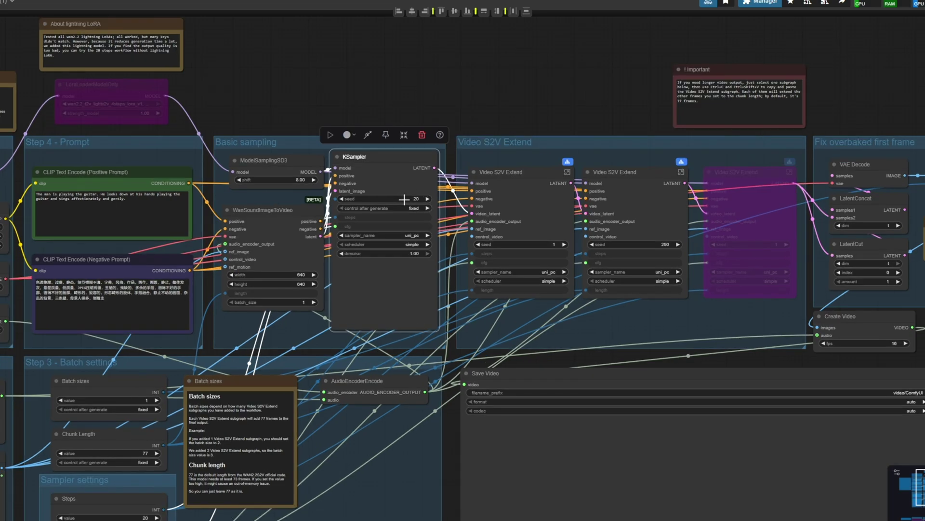
left_click_drag(469, 337, 375, 304)
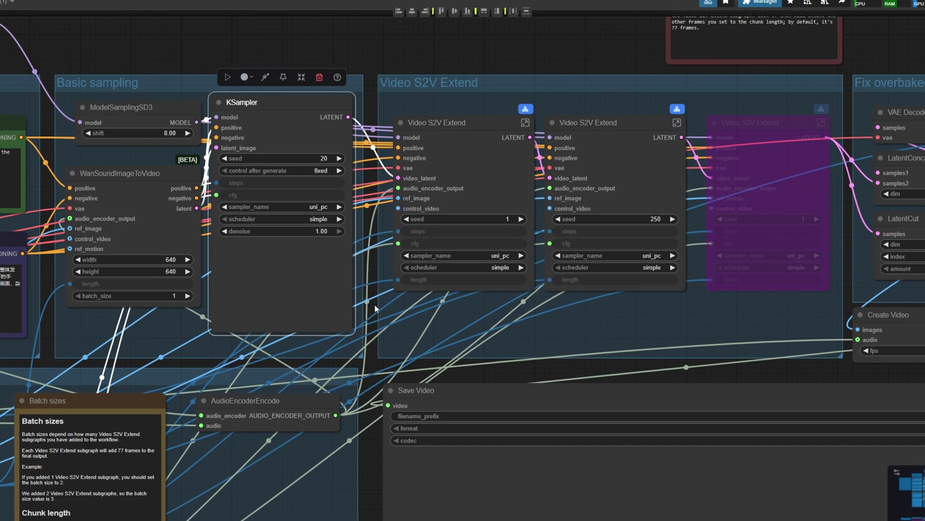
left_click(457, 133)
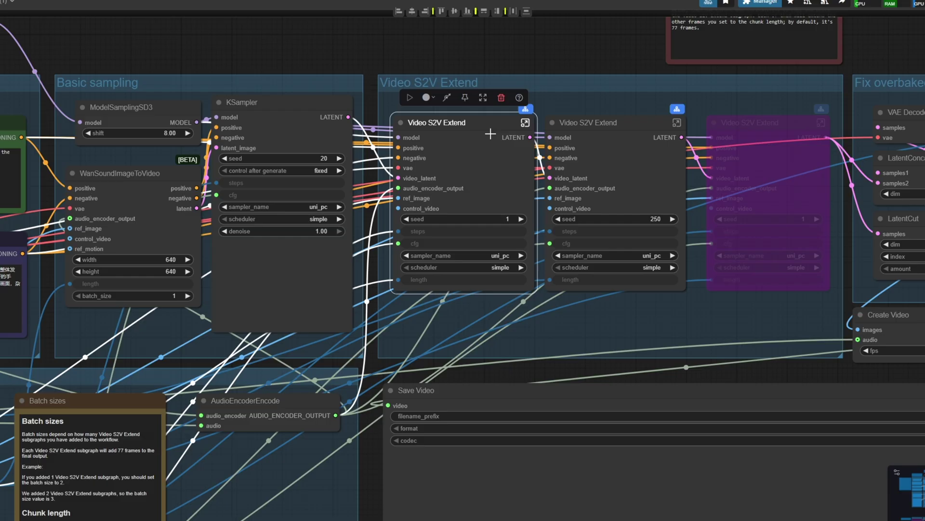
left_click(602, 131)
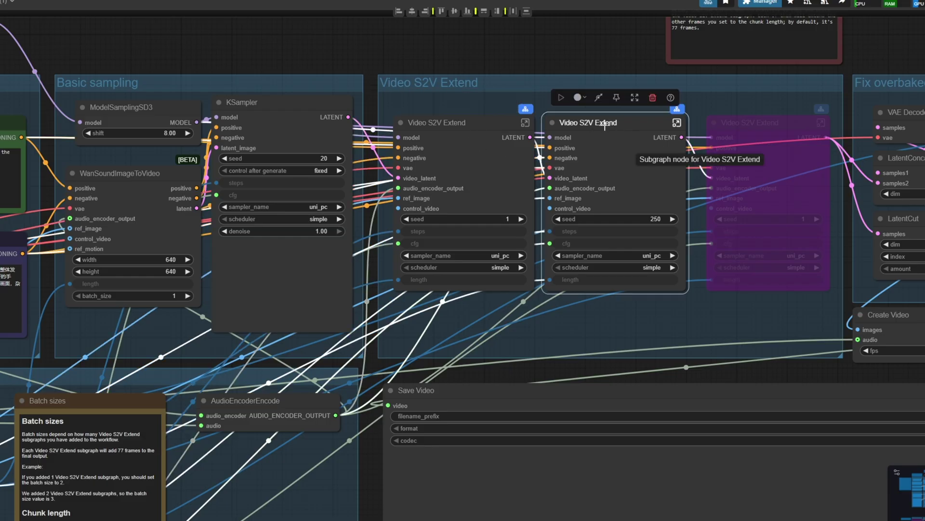
left_click(742, 129)
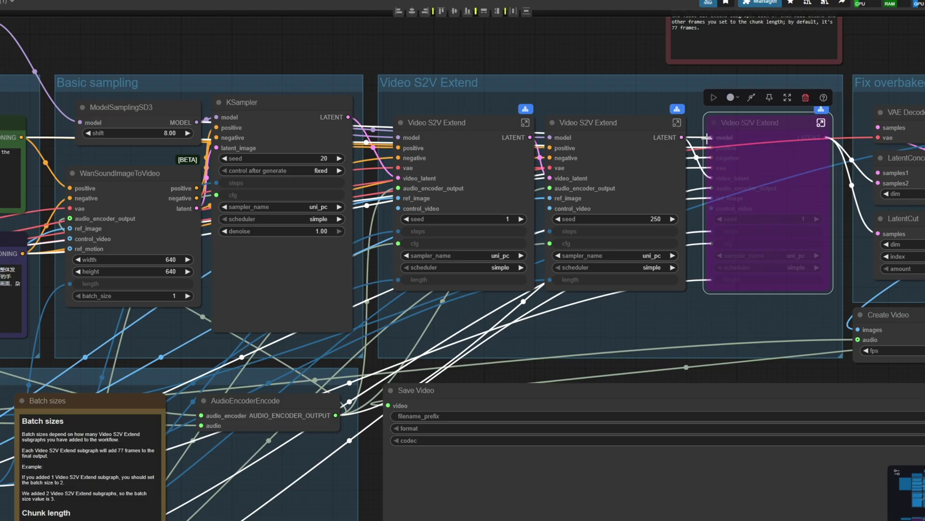
left_click(751, 97)
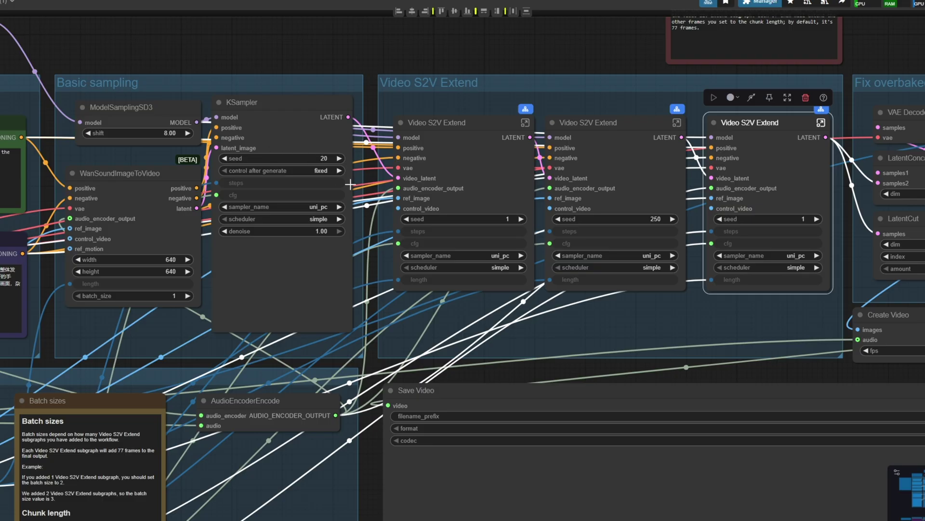
left_click(751, 98)
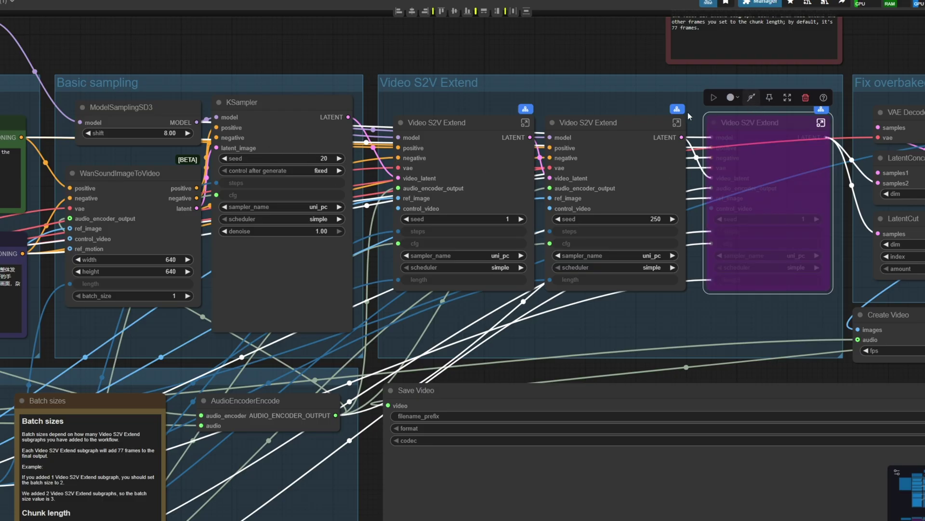
left_click(603, 123)
left_click(599, 97)
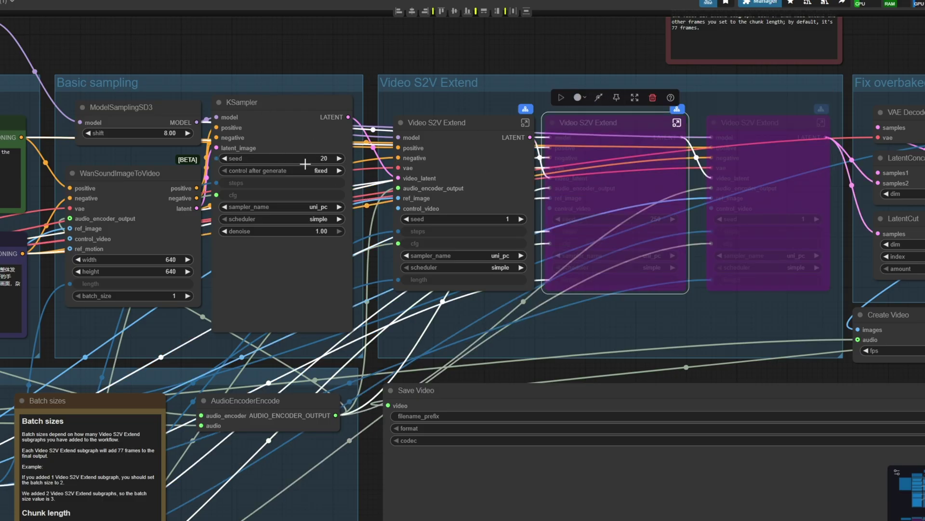
left_click(599, 97)
left_click(763, 124)
left_click(752, 97)
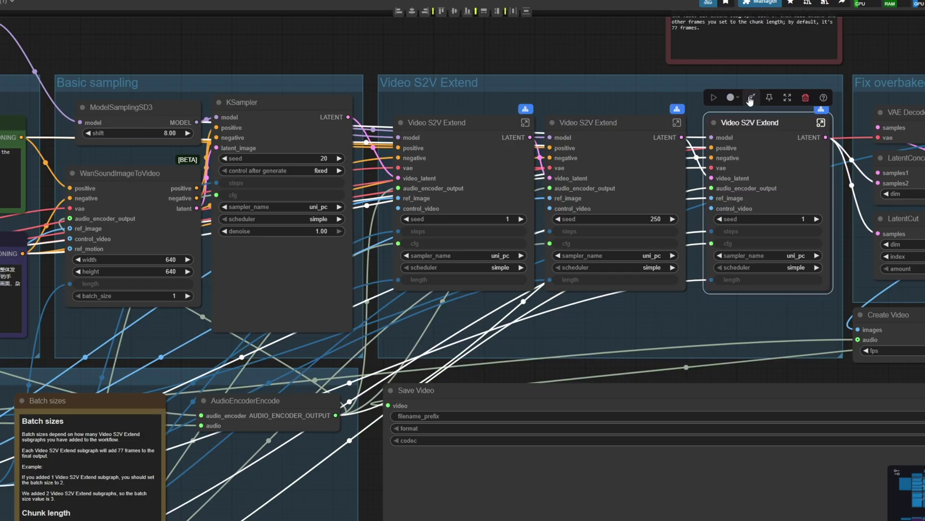
left_click(751, 97)
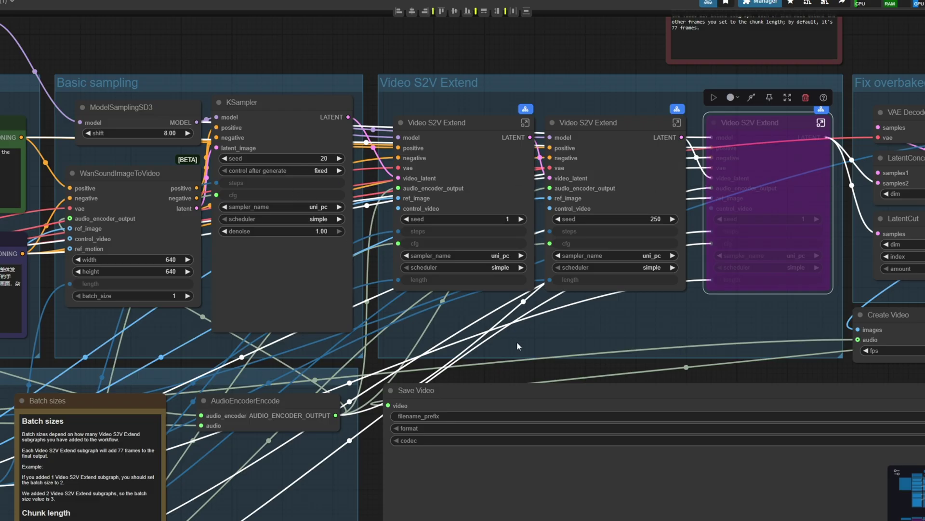
left_click_drag(517, 343, 522, 322)
scroll(522, 322, "left", 10)
scroll(522, 322, "down", 4)
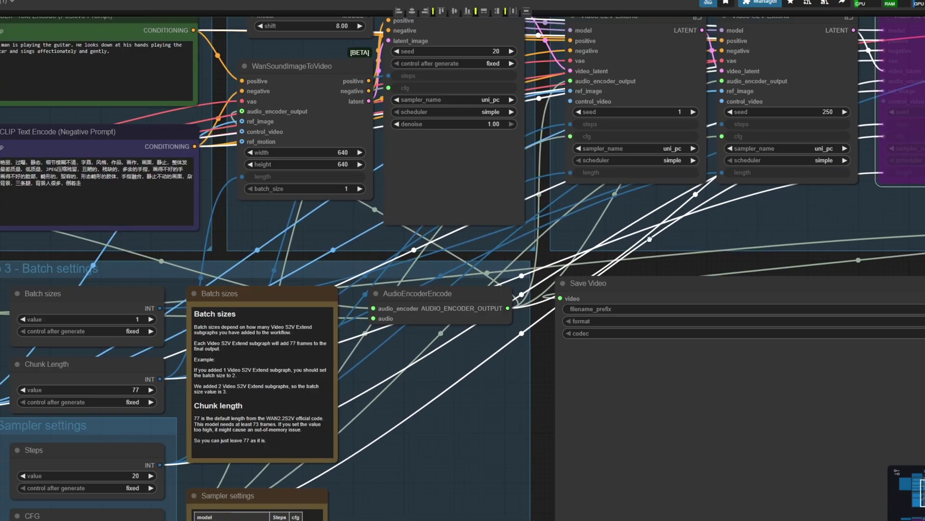
scroll(379, 309, "up", 1)
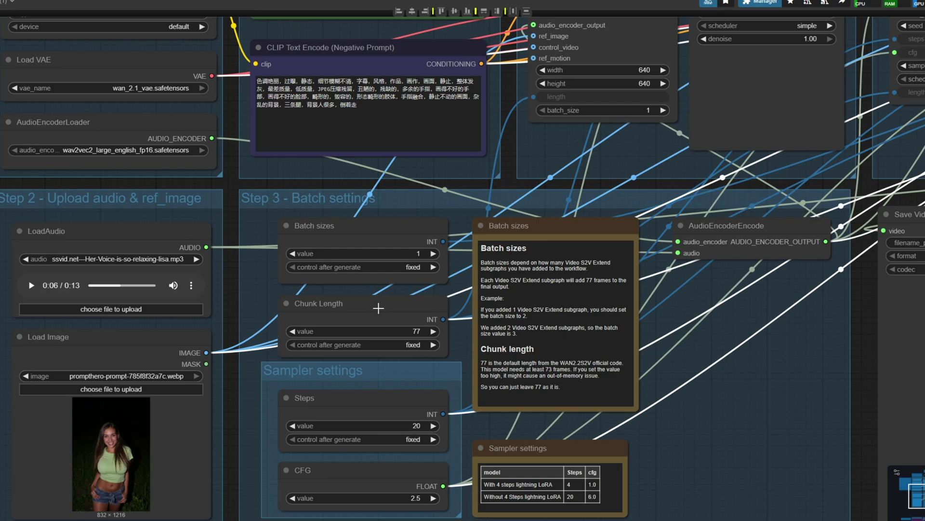
left_click(405, 252)
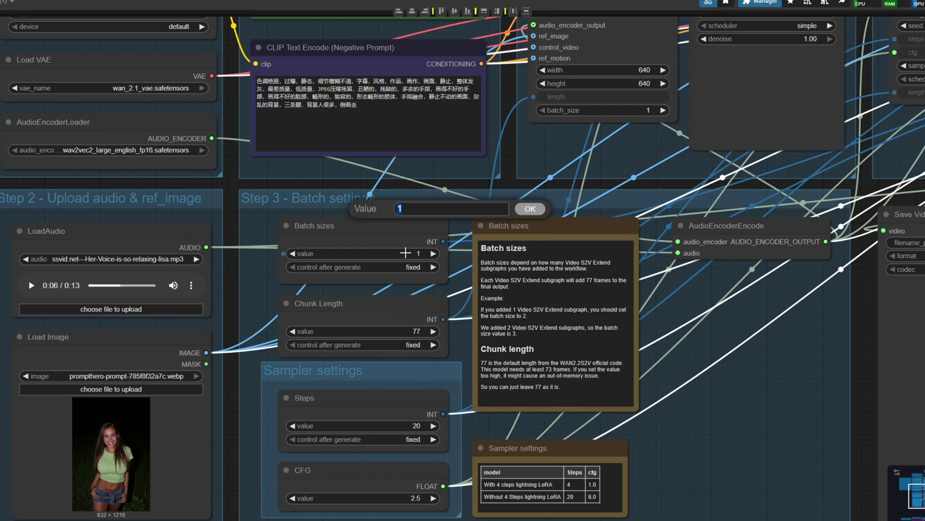
key("Return")
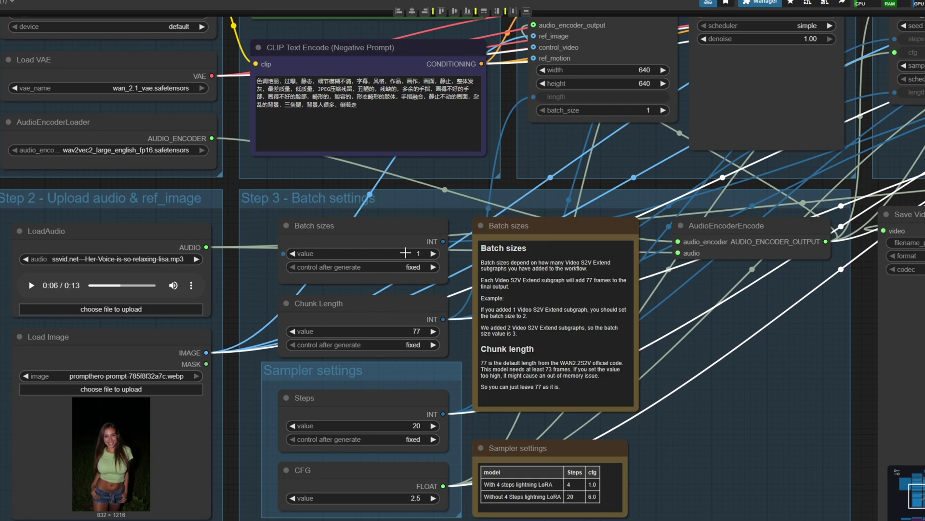
left_click(406, 253)
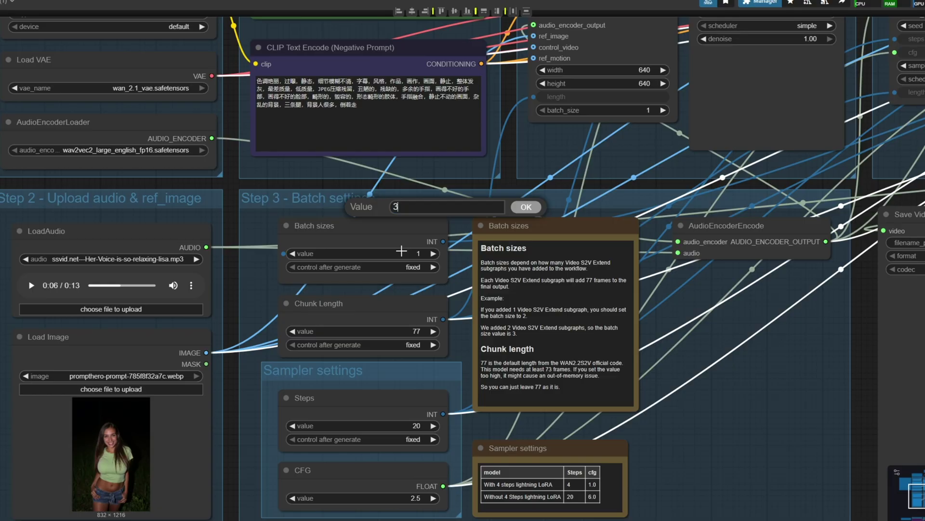
key("Return")
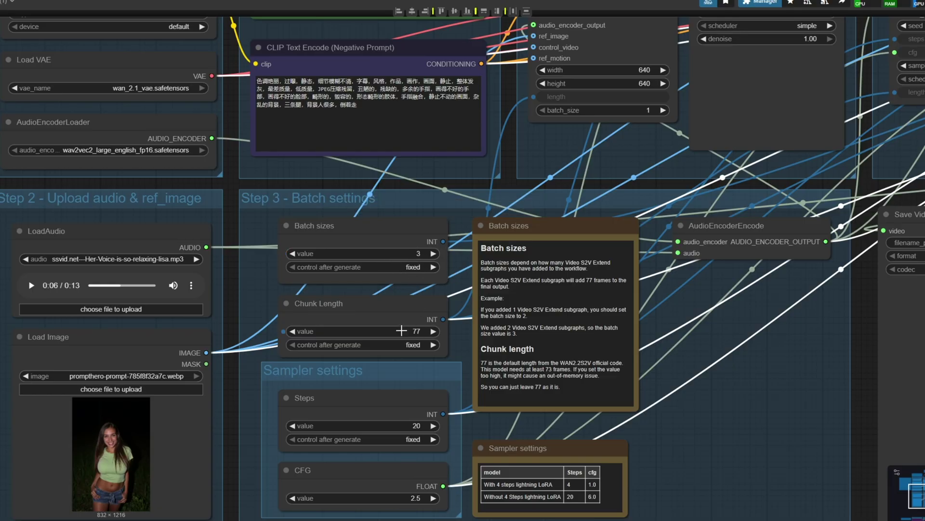
left_click(404, 256)
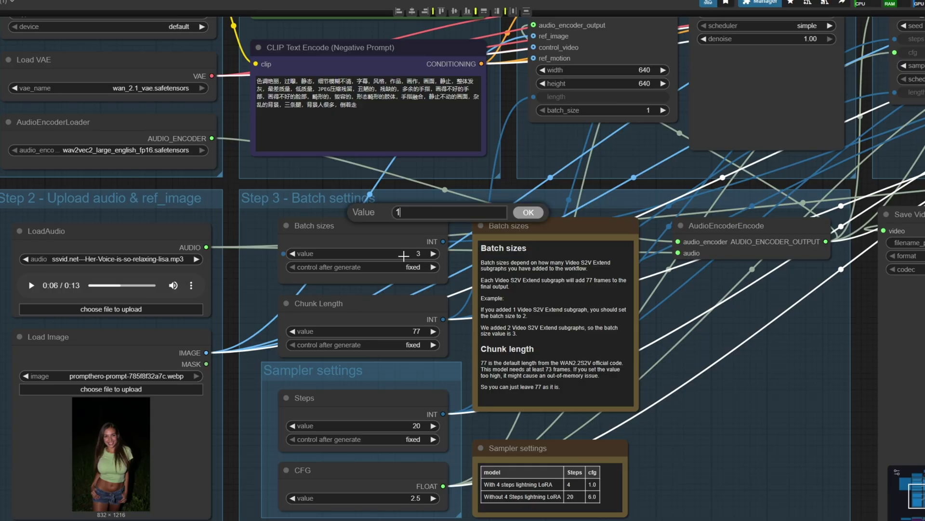
key("Return")
scroll(453, 236, "right", 5)
scroll(462, 255, "up", 2)
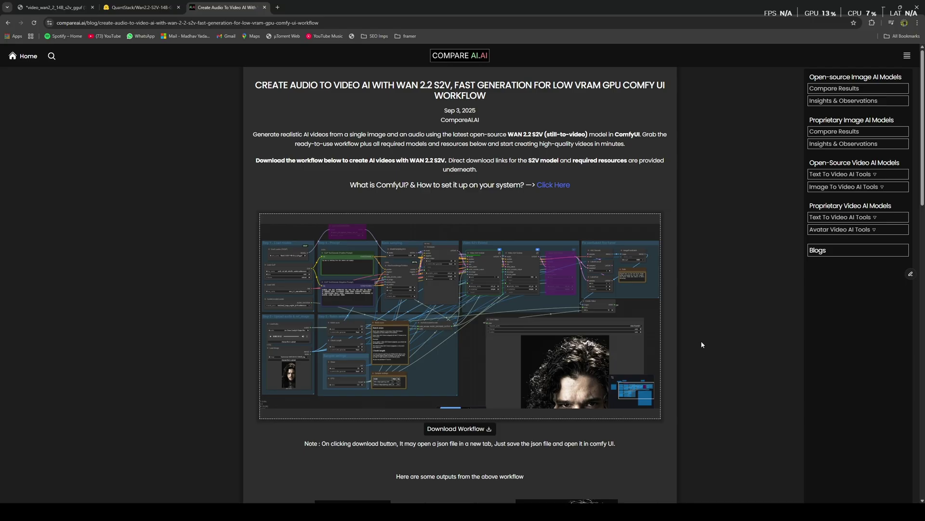
- Scroll to the end of the Wan 2.2 S2V blog post and follow its 'home' link
scroll(709, 349, "down", 4)
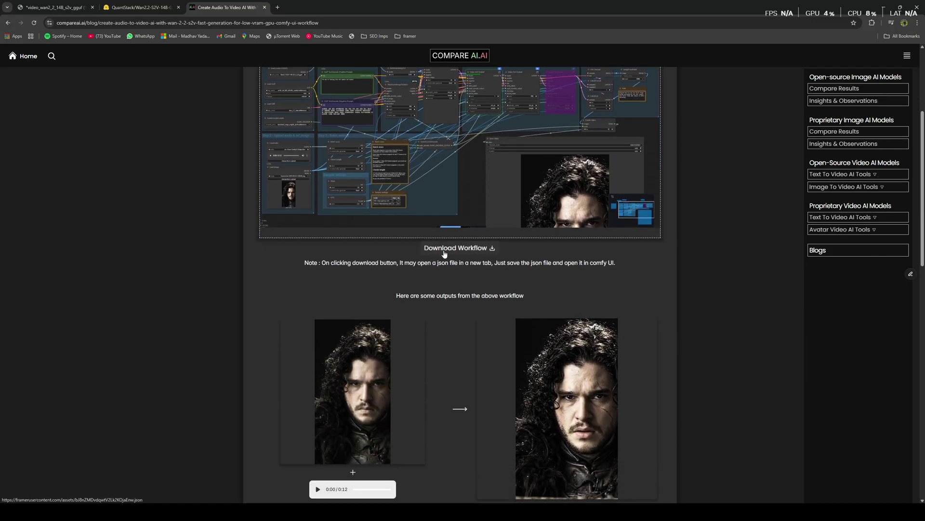
scroll(690, 285, "down", 3)
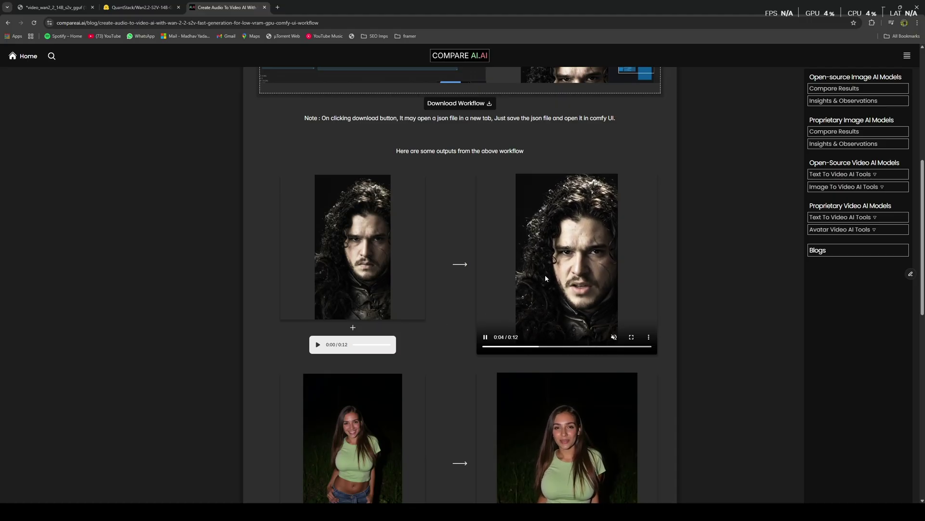
scroll(463, 284, "down", 8)
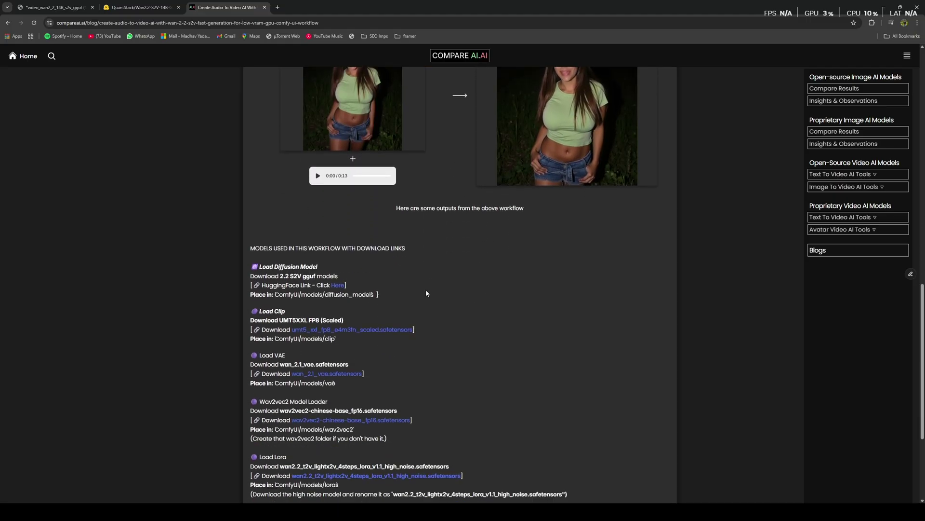
scroll(427, 293, "down", 2)
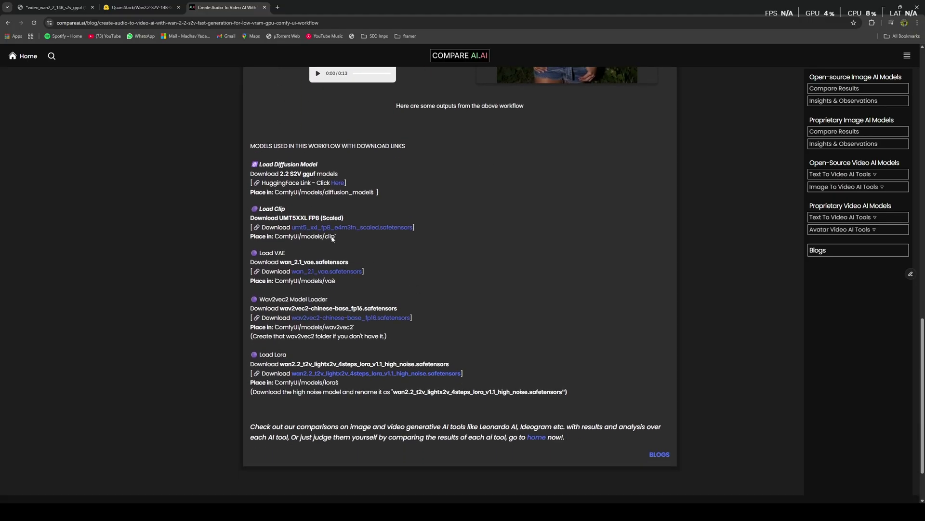
left_click(539, 437)
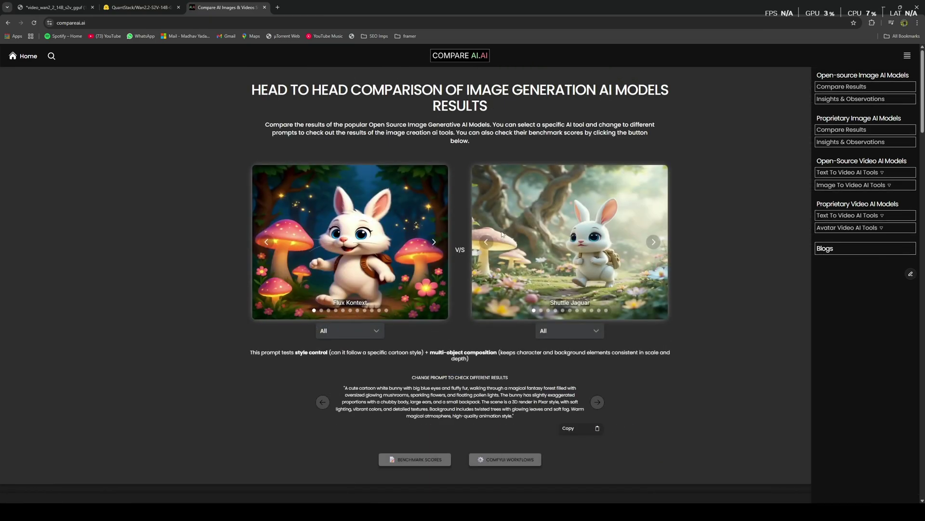
- Advance to the next comparison prompt and scroll to the image-to-video section
scroll(424, 283, "down", 2)
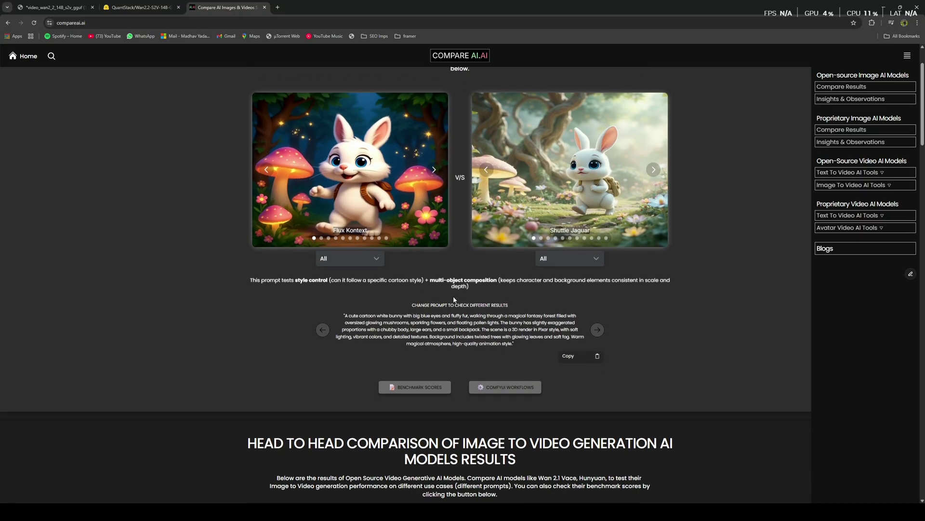
left_click(598, 331)
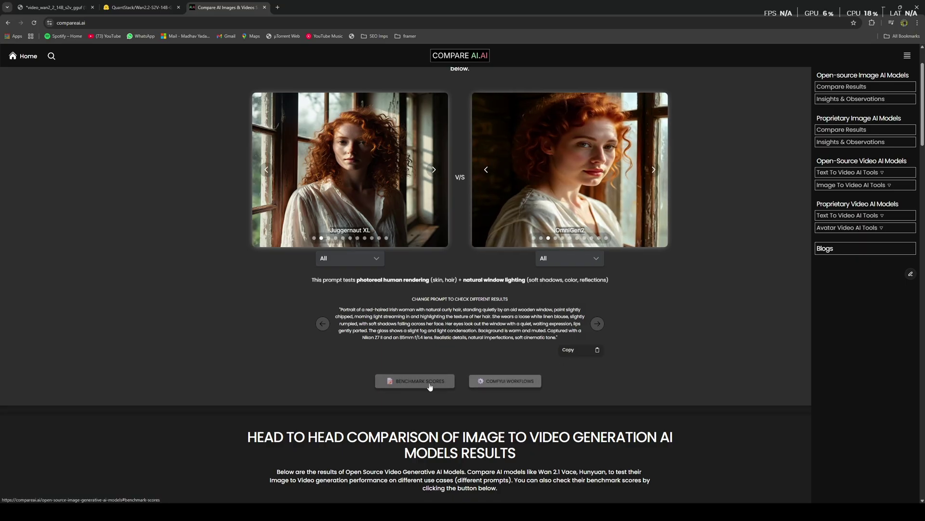
scroll(481, 304, "down", 5)
scroll(481, 304, "down", 2)
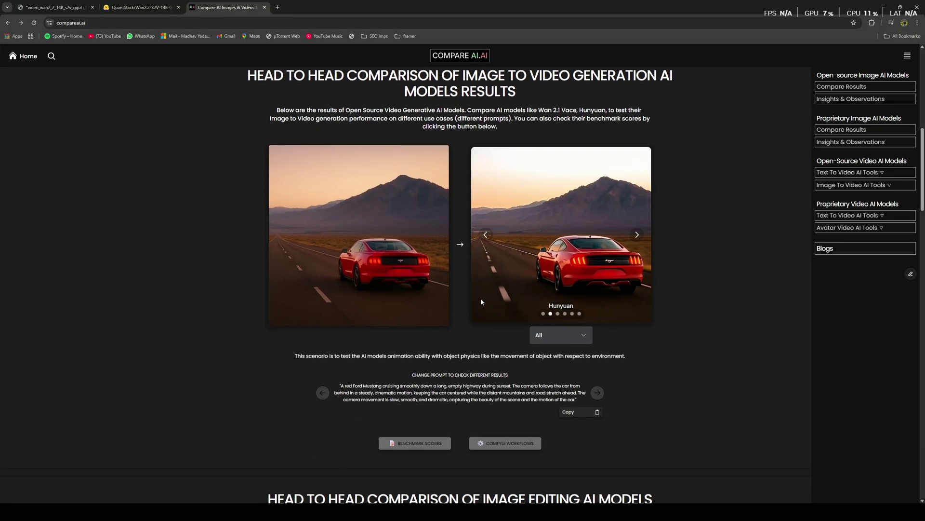
scroll(458, 232, "up", 1)
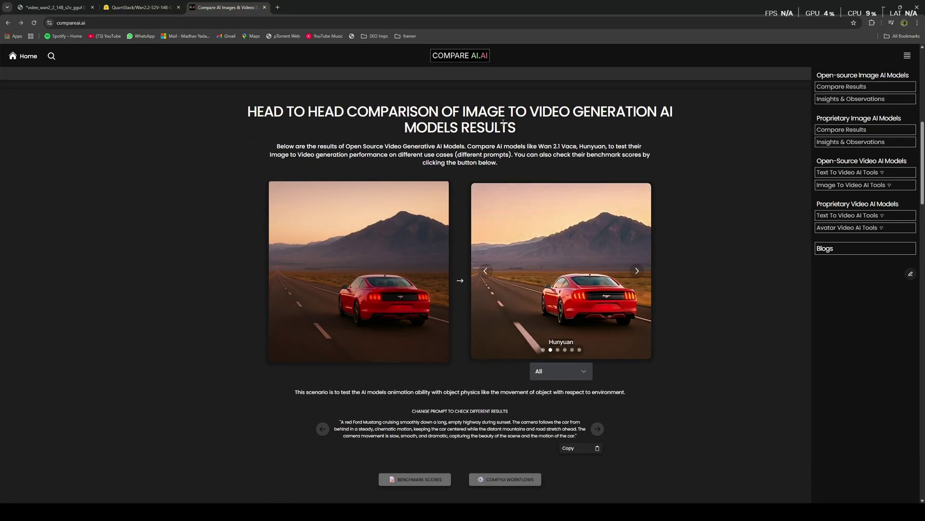
- Switch the right-hand image-to-video result to Cosmos 2B, then to SVD xt
left_click(561, 377)
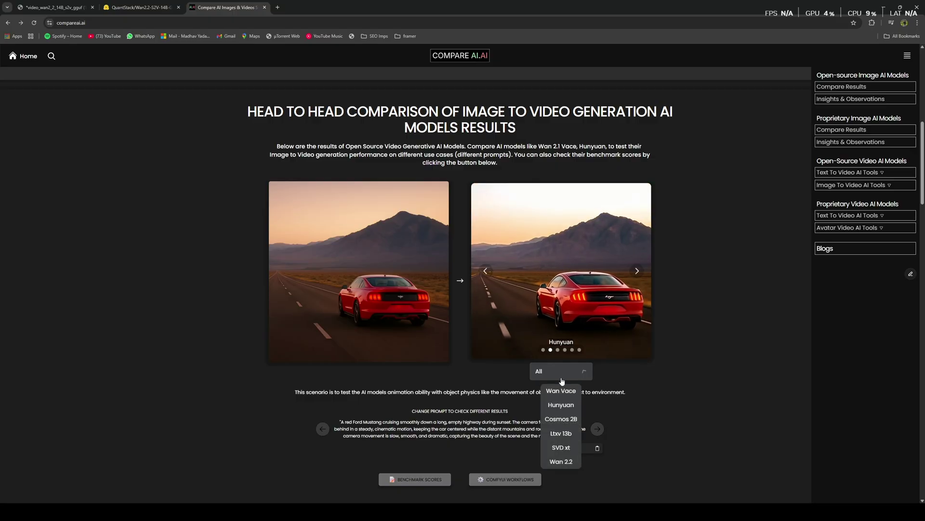
left_click(567, 420)
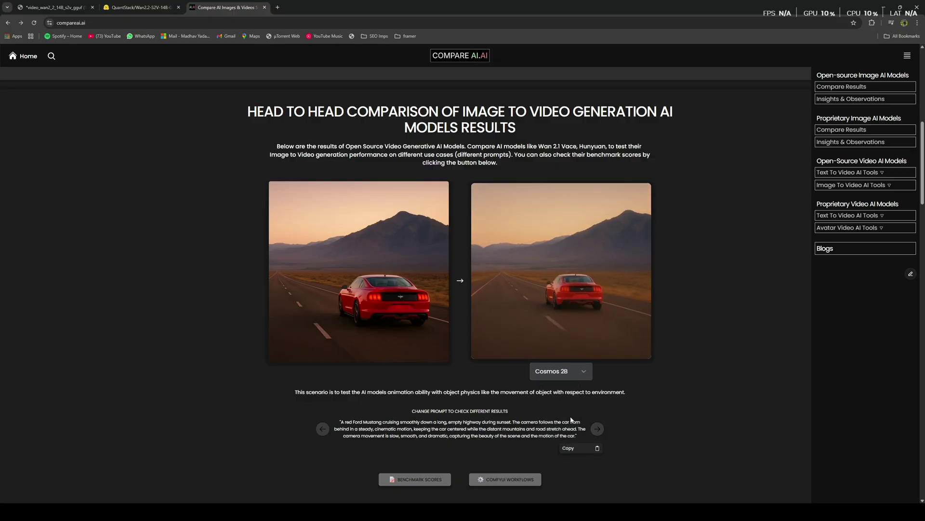
left_click(580, 377)
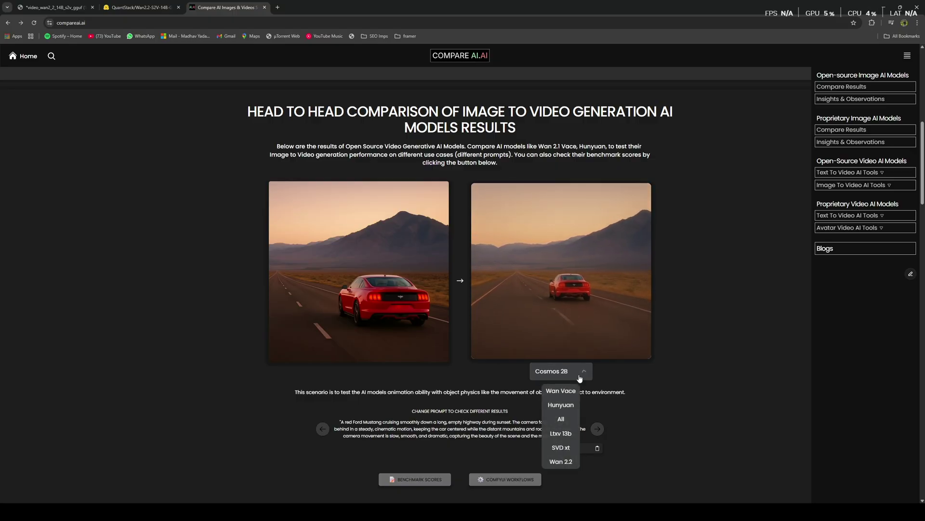
left_click(561, 447)
- In the image editing section, compare FLUX KONTEXT and QWEN AI results for the Busted example
scroll(641, 362, "down", 1)
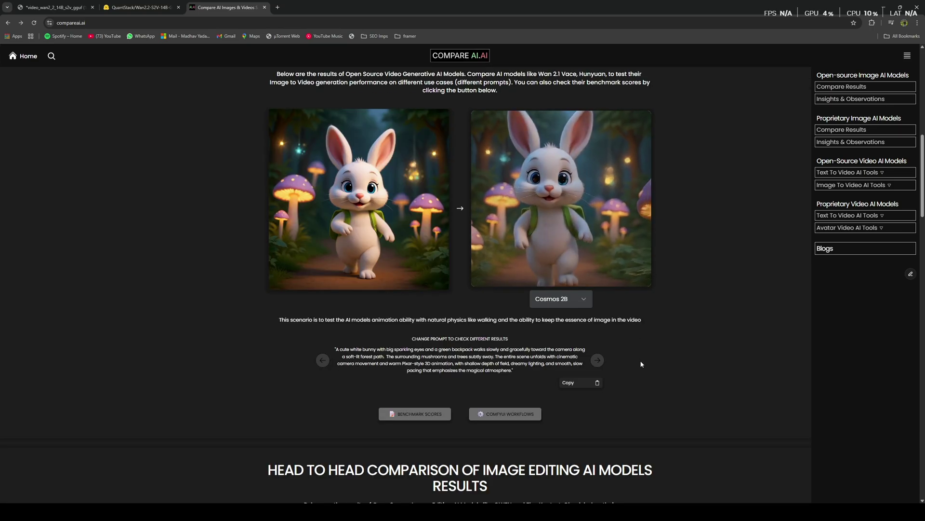
scroll(641, 363, "down", 5)
scroll(641, 364, "down", 3)
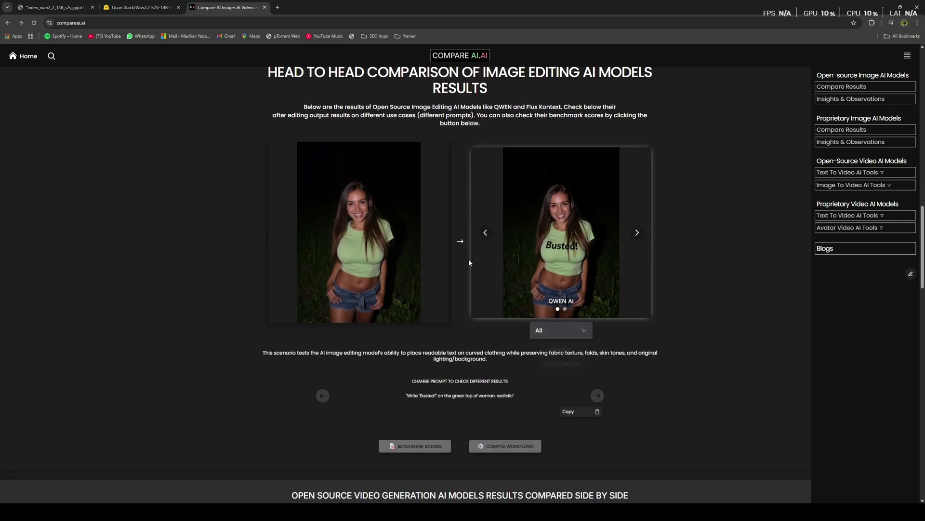
scroll(469, 262, "up", 1)
left_click_drag(270, 100, 596, 129)
left_click(541, 324)
scroll(541, 324, "down", 1)
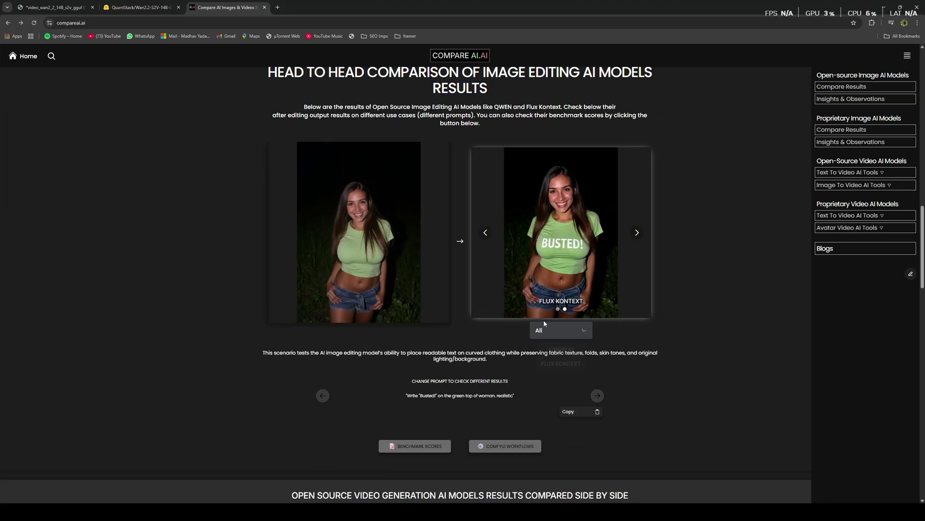
left_click(556, 309)
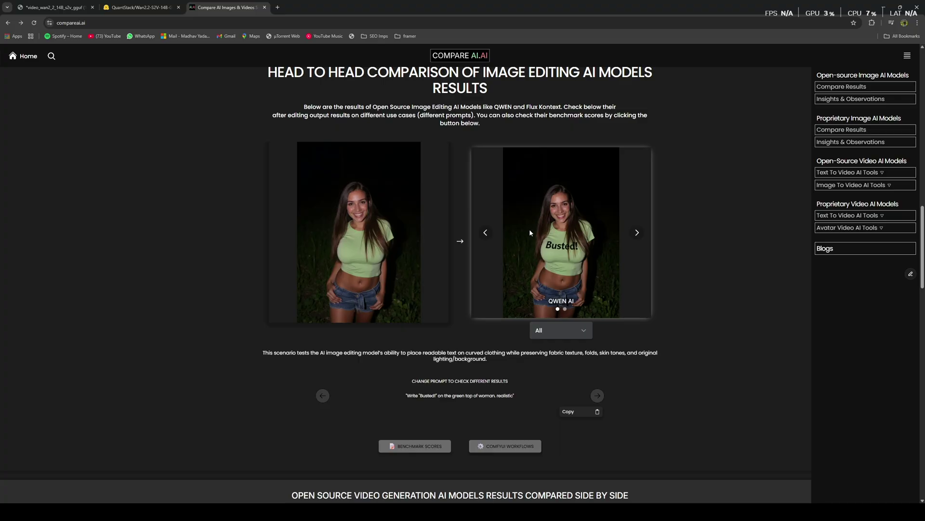
- Step through the jersey and car repaint examples, comparing Flux Kontext with QWEN AI
left_click(597, 396)
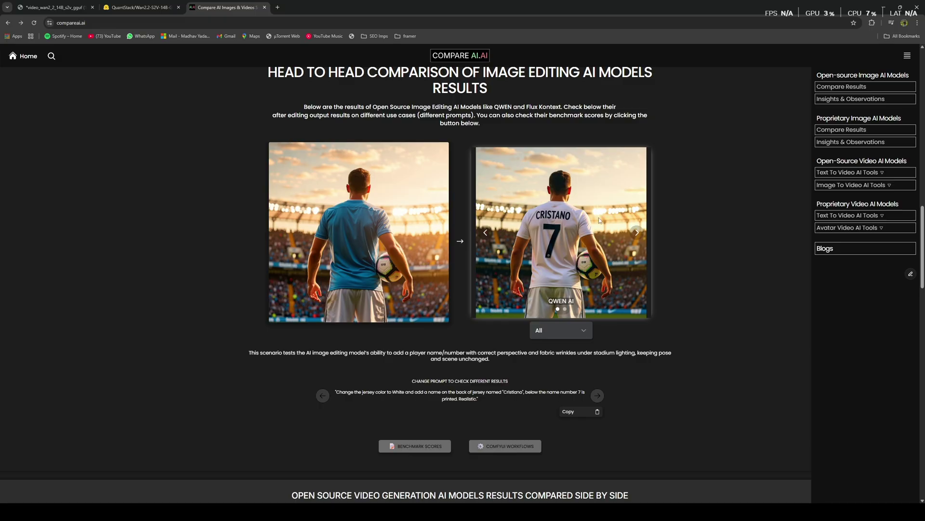
left_click(637, 238)
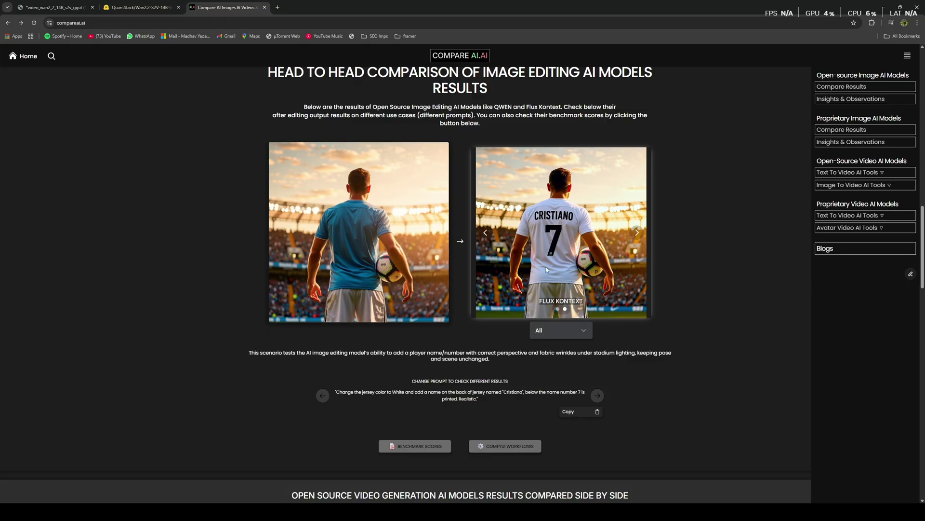
left_click(598, 396)
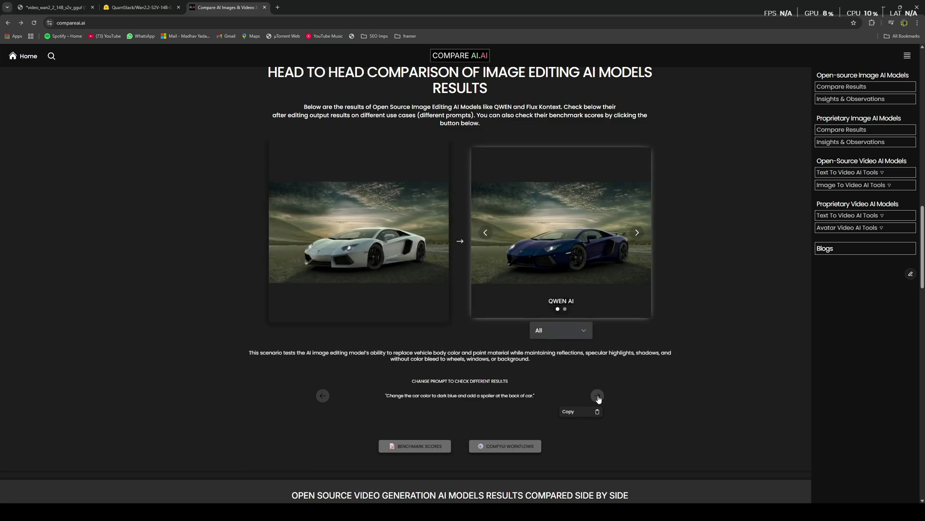
left_click(635, 234)
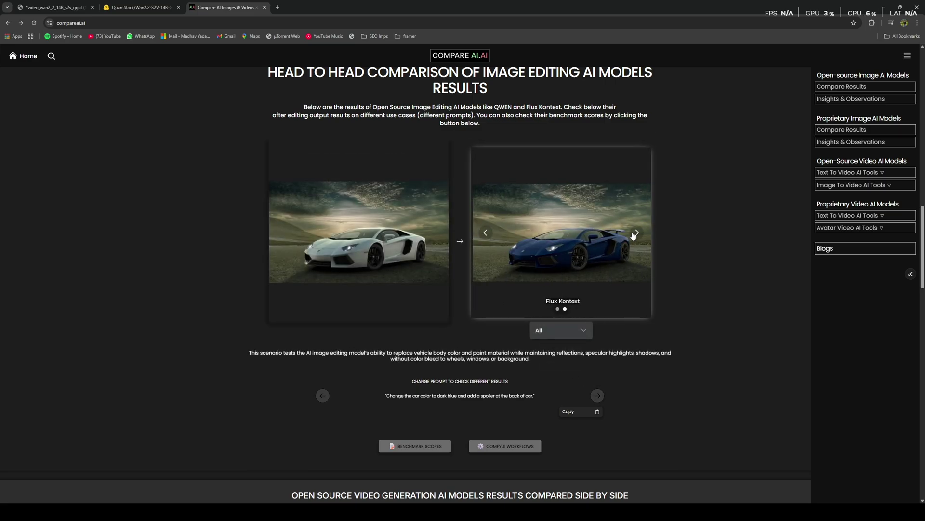
left_click(486, 232)
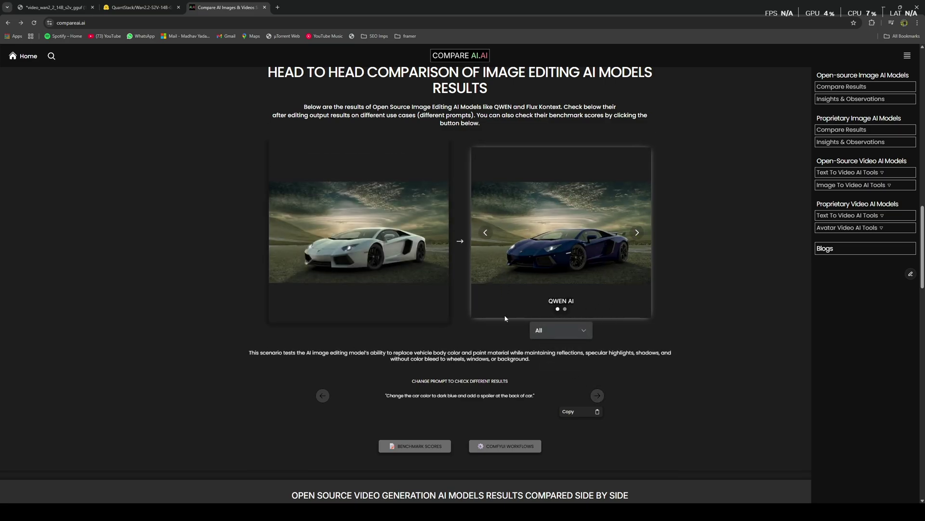
scroll(505, 318, "down", 8)
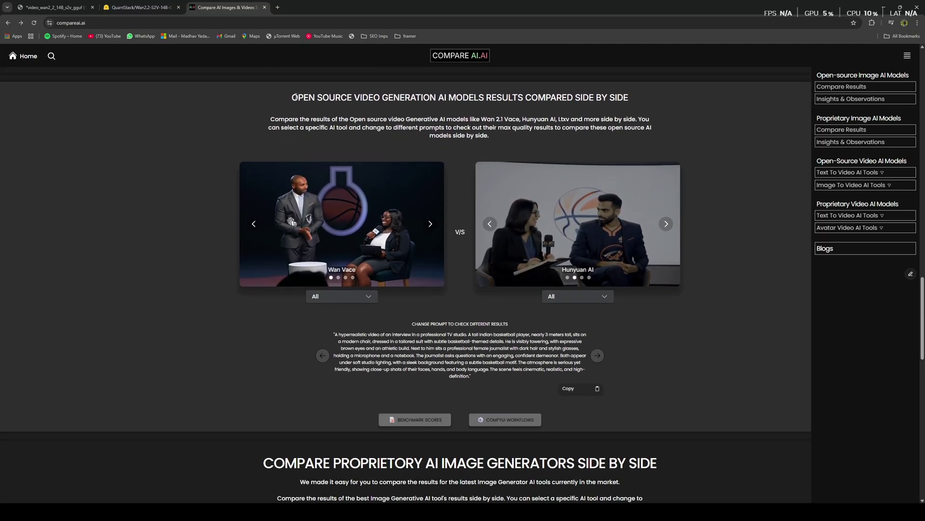
- Put Hunyuan AI on the left against Wan Vace and advance two prompts to the battlefield warrior
left_click(340, 296)
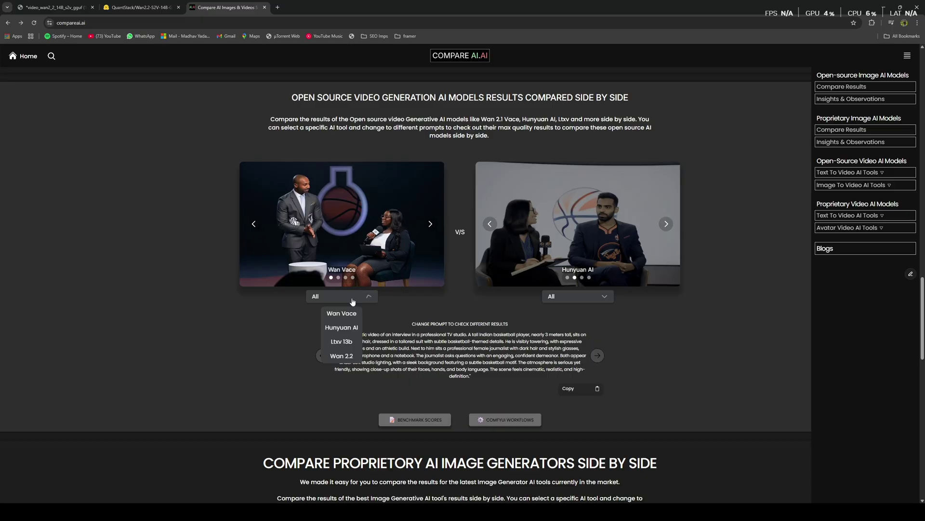
left_click(346, 328)
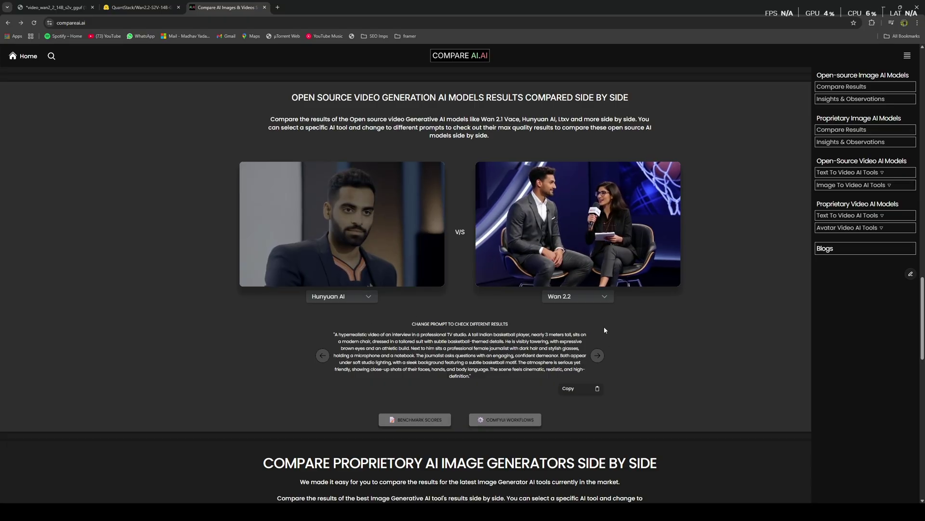
left_click(598, 356)
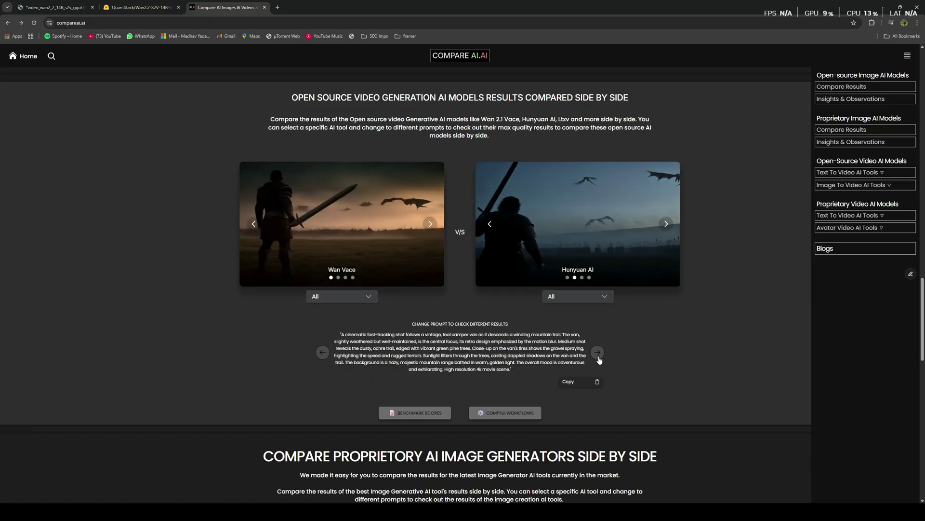
left_click(598, 355)
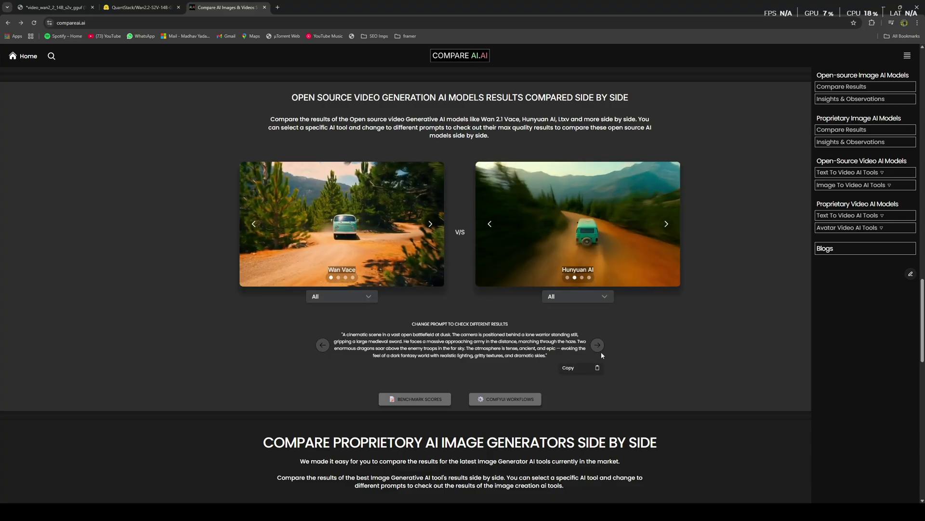